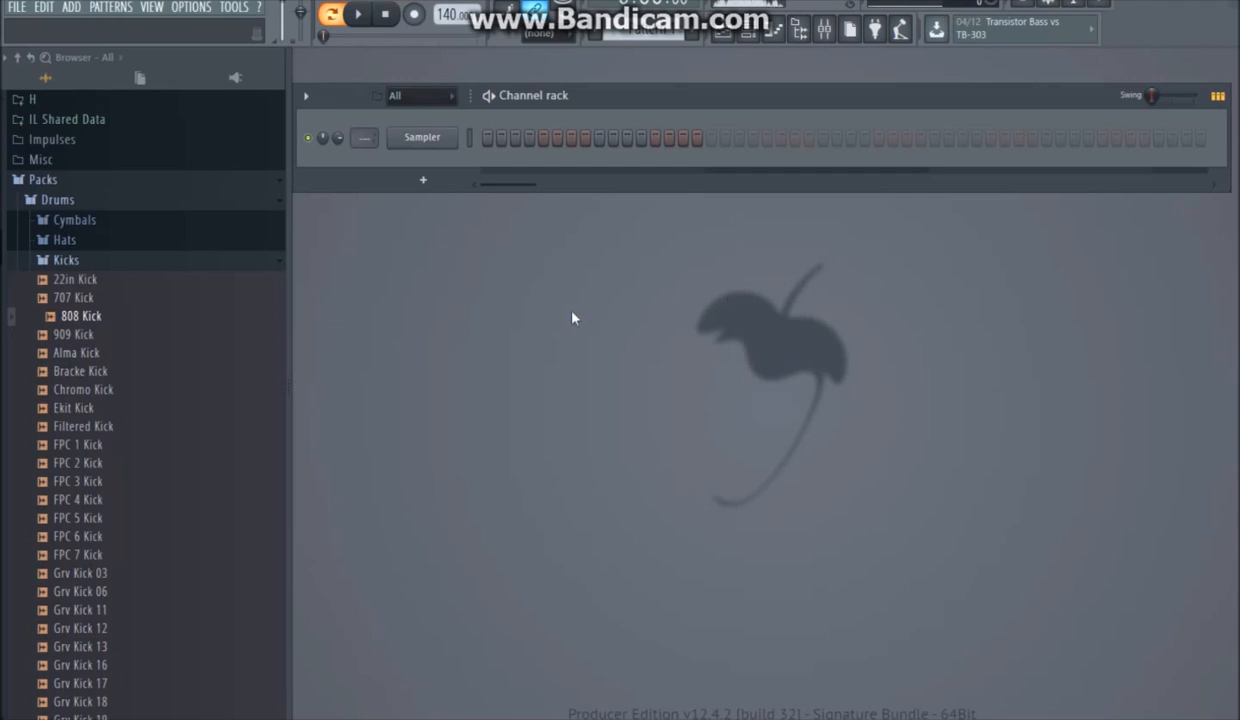
Step: Load the 808 Kick sample into the Sampler channel and route that channel to mixer track Insert 1
drag(93, 322, 422, 142)
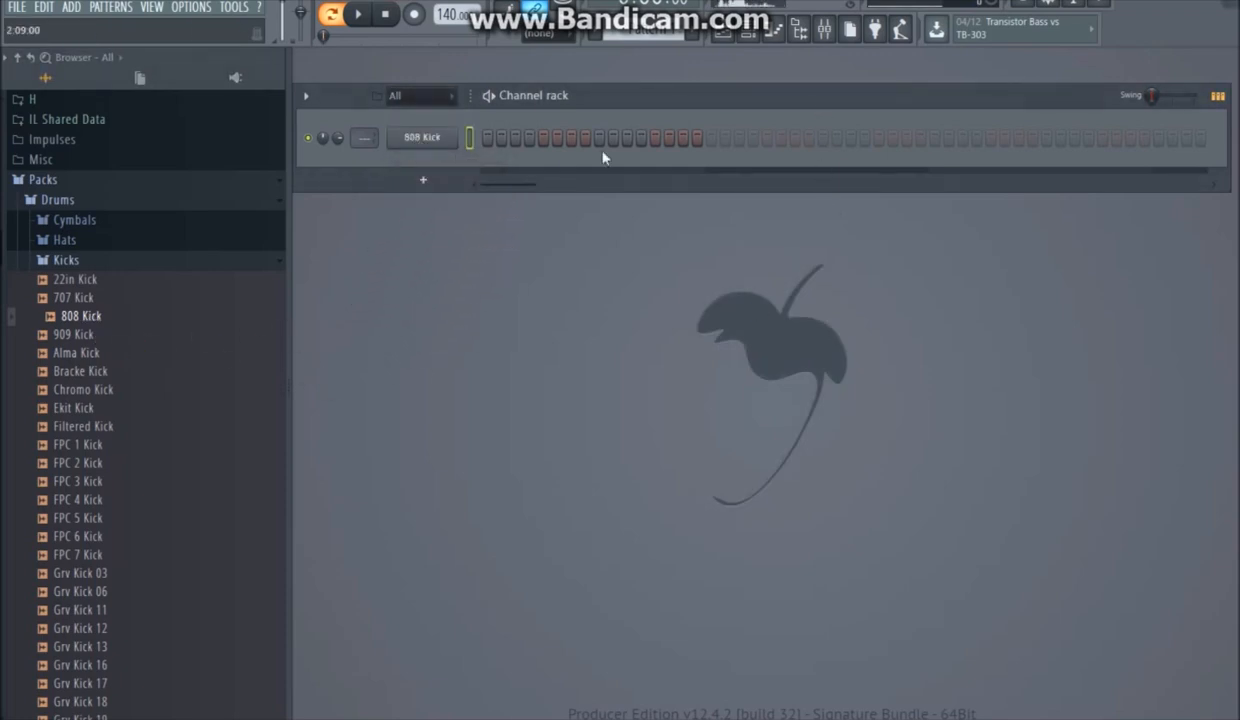
click(824, 28)
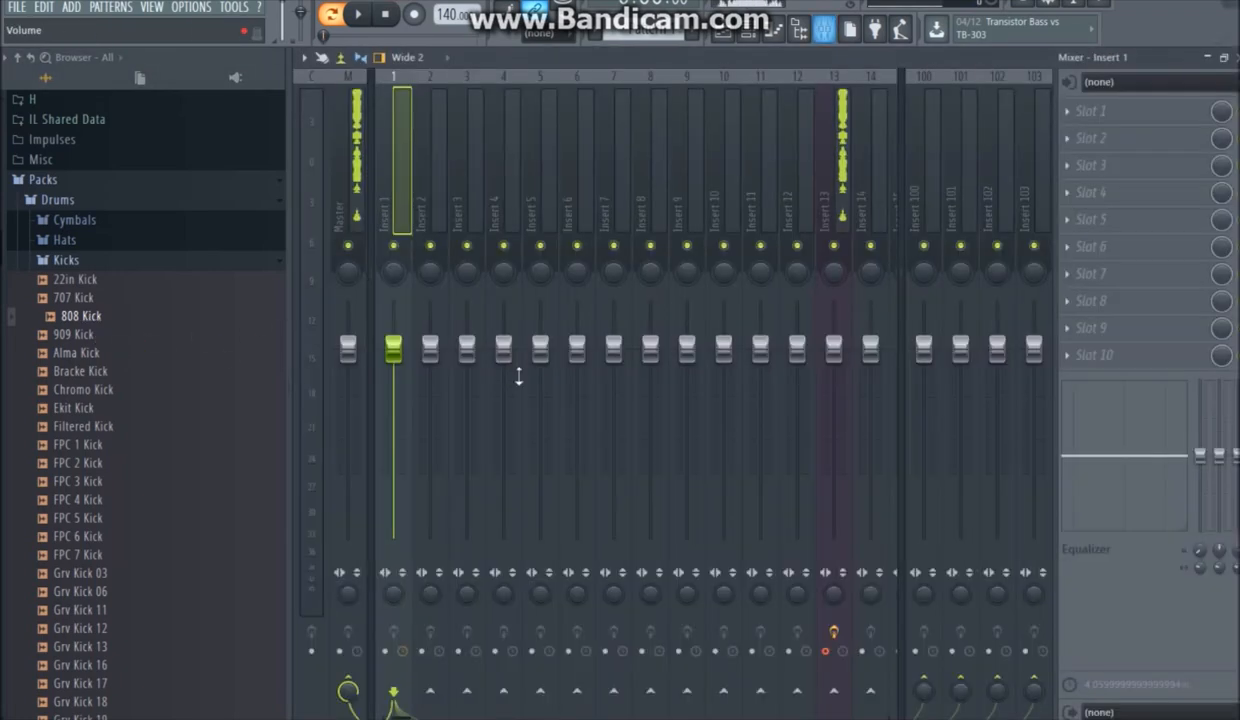
right_click(410, 212)
mouse_move(543, 214)
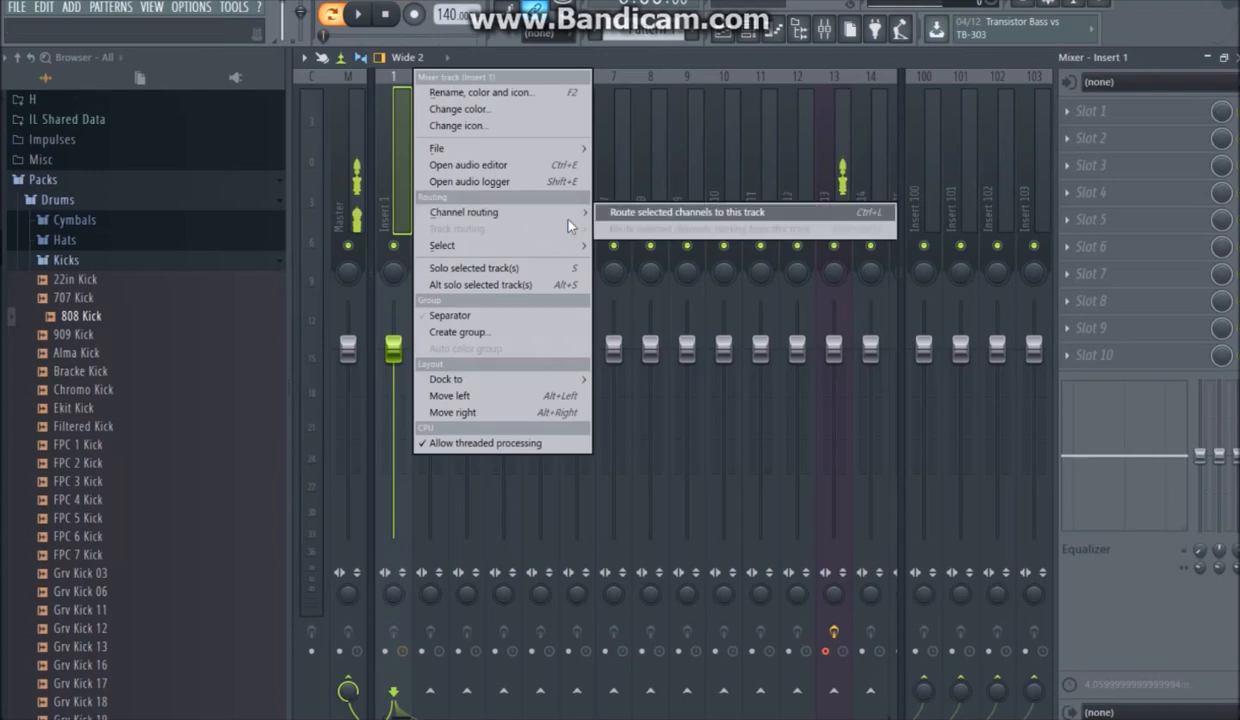
click(605, 213)
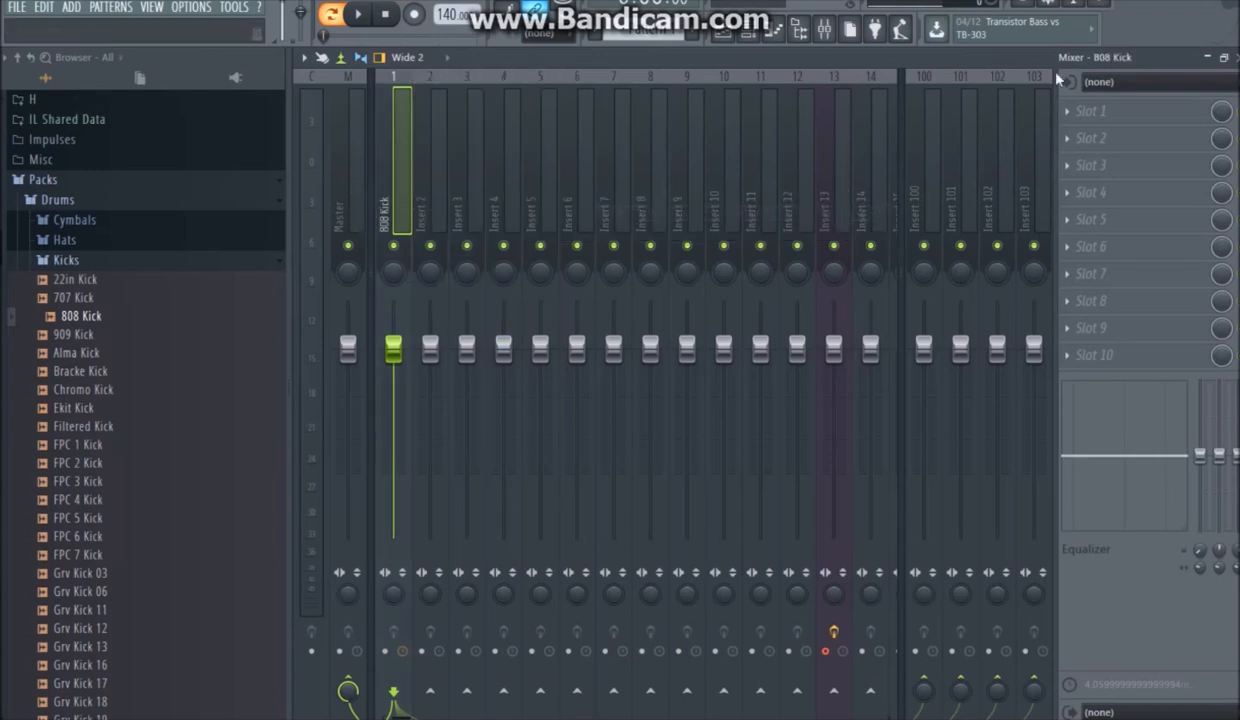
Step: Add Fruity Limiter to slot 1 of the 808 Kick mixer track and switch it to compressor mode
click(1195, 115)
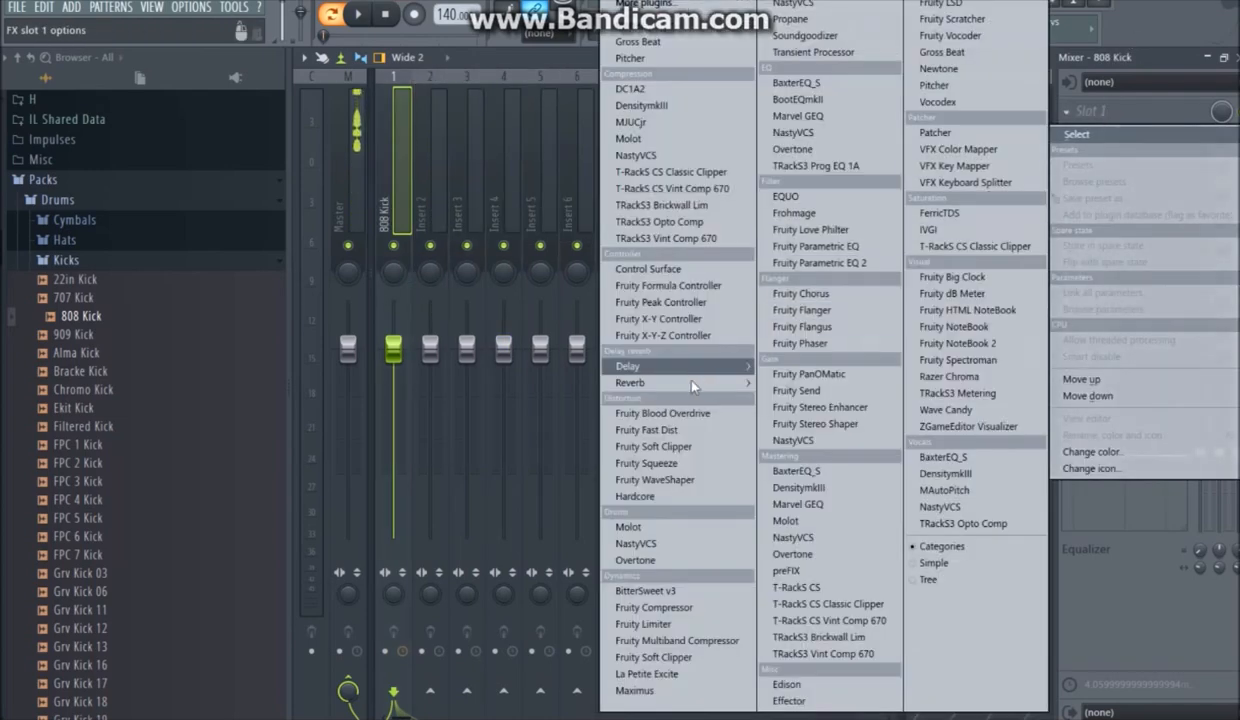
click(695, 623)
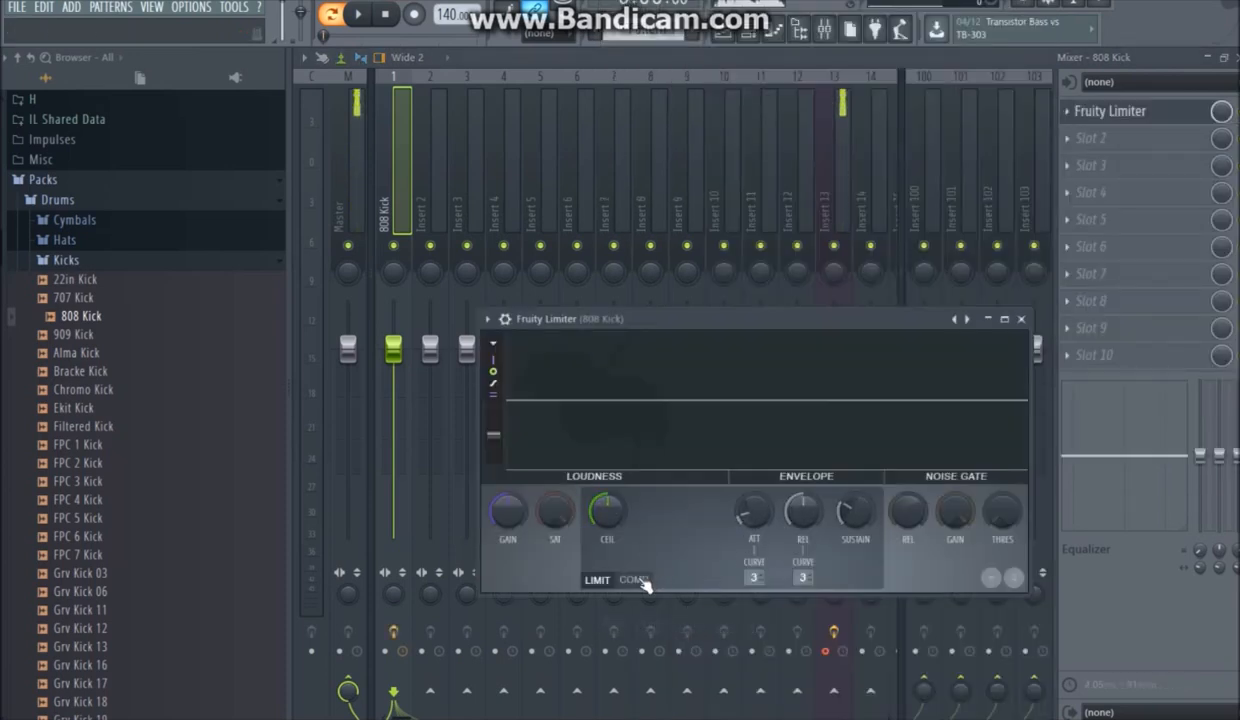
click(636, 580)
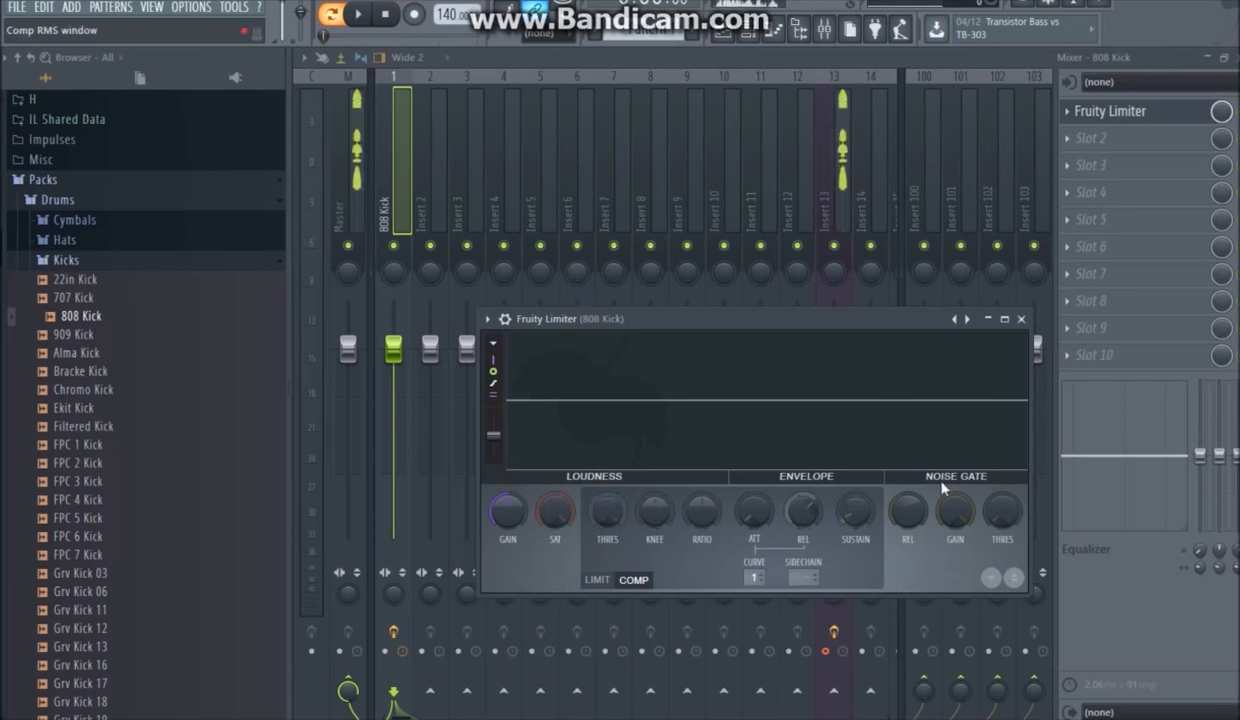
Step: Try out compressor threshold values down to about -12.2 dB and reset the threshold to its default
mouse_move(607, 511)
mouse_down()
mouse_move(607, 488)
mouse_move(607, 507)
mouse_up()
mouse_move(702, 510)
mouse_down()
mouse_move(702, 494)
mouse_move(704, 520)
mouse_up()
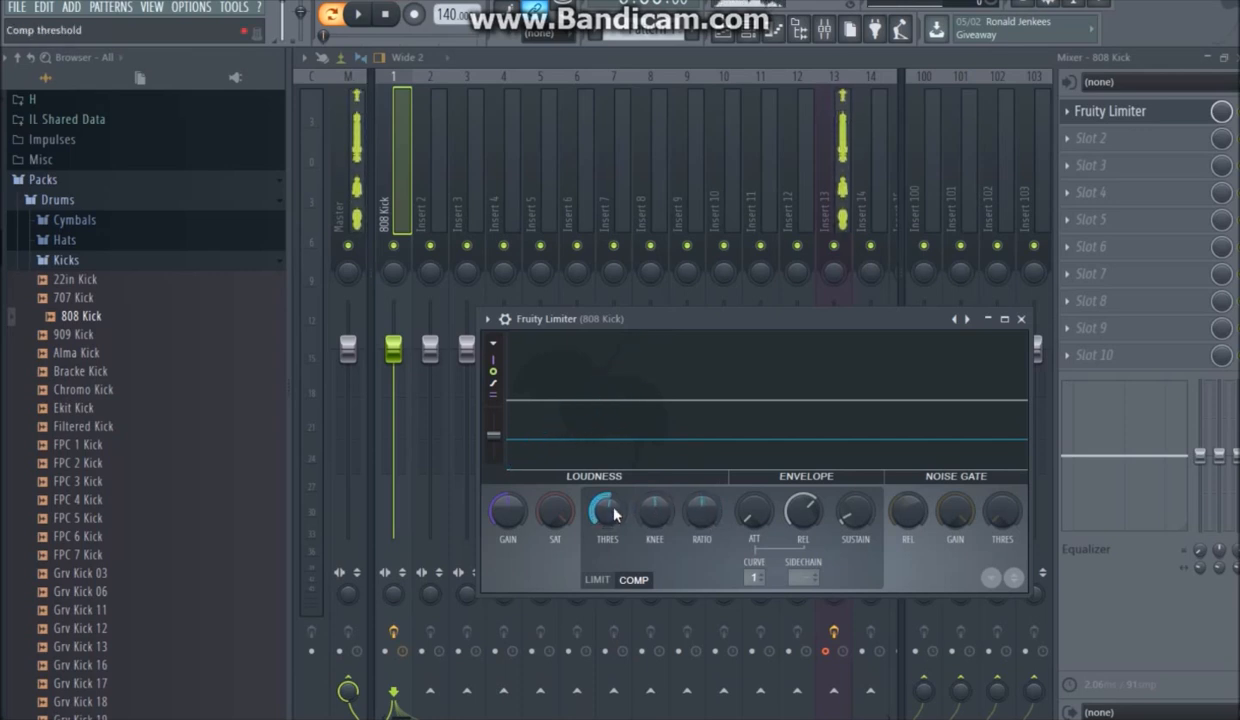
drag(605, 515, 605, 535)
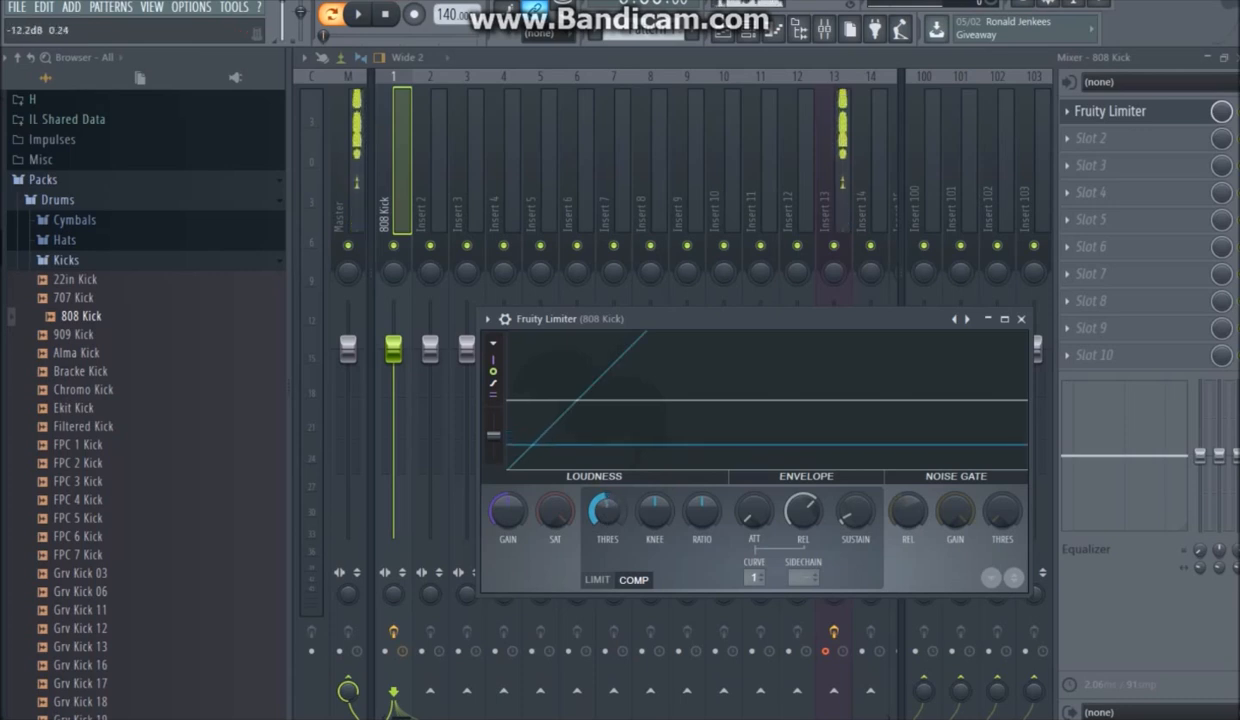
drag(605, 535, 605, 516)
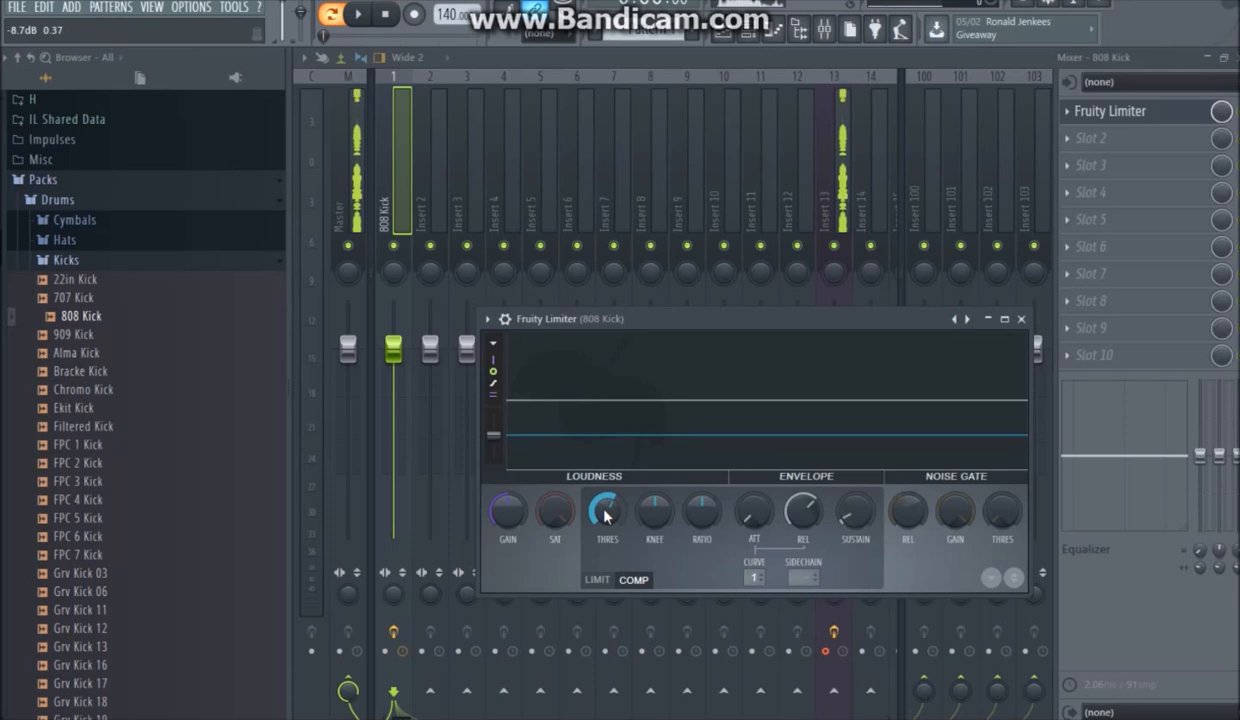
right_click(605, 513)
click(610, 467)
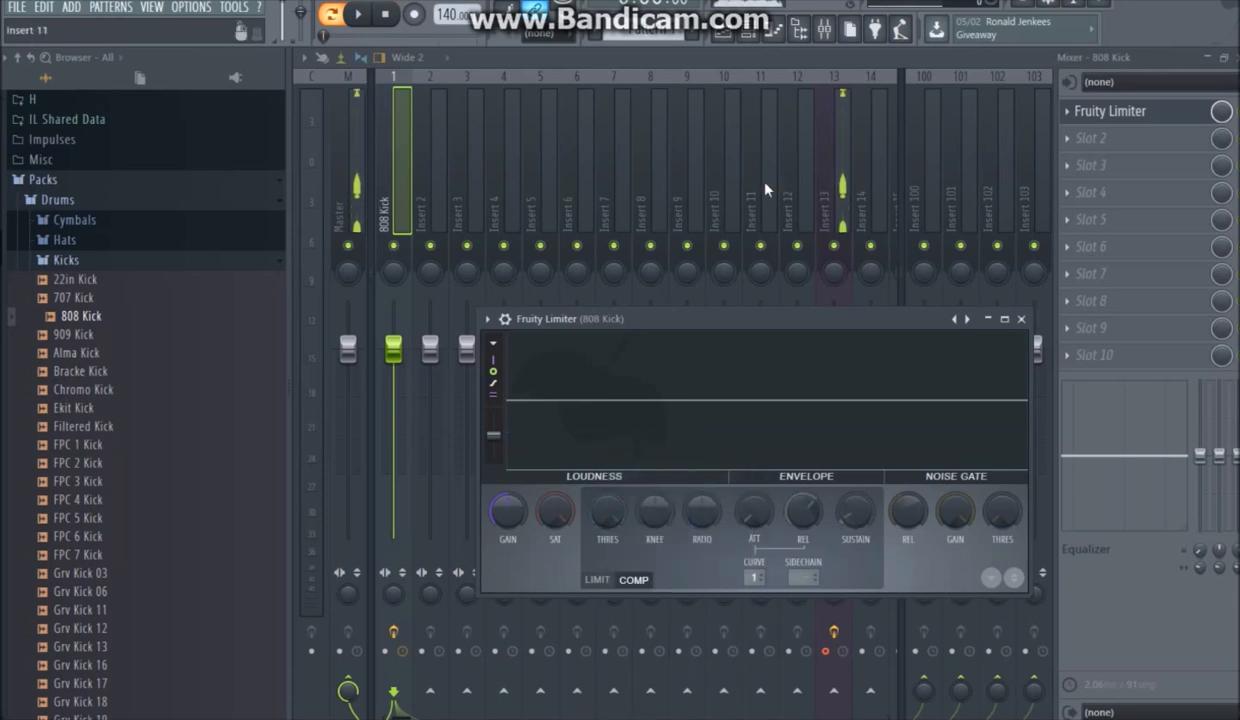
Step: Shrink the mixer to uncover the channel rack and program 808 Kick hits on steps 1 and 9
click(1208, 58)
click(1209, 58)
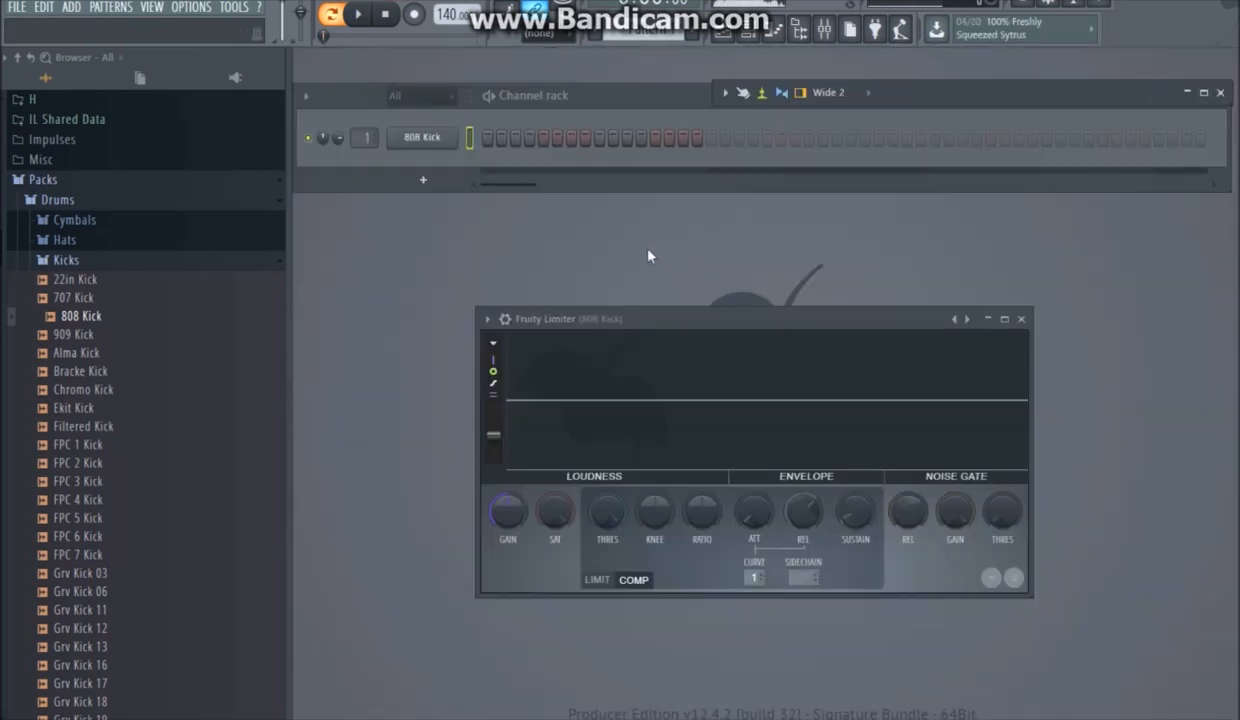
click(484, 138)
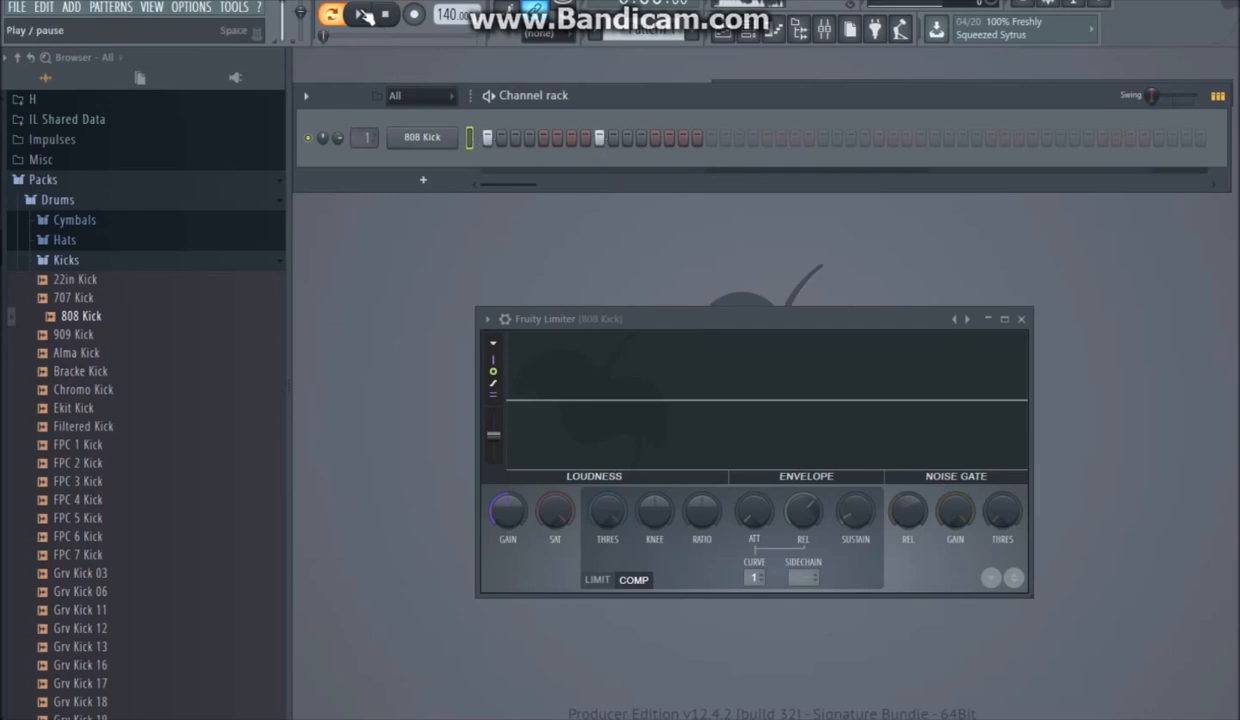
Step: Restore the full mixer view and play the kick pattern to check its signal on the 808 Kick track
key(F9)
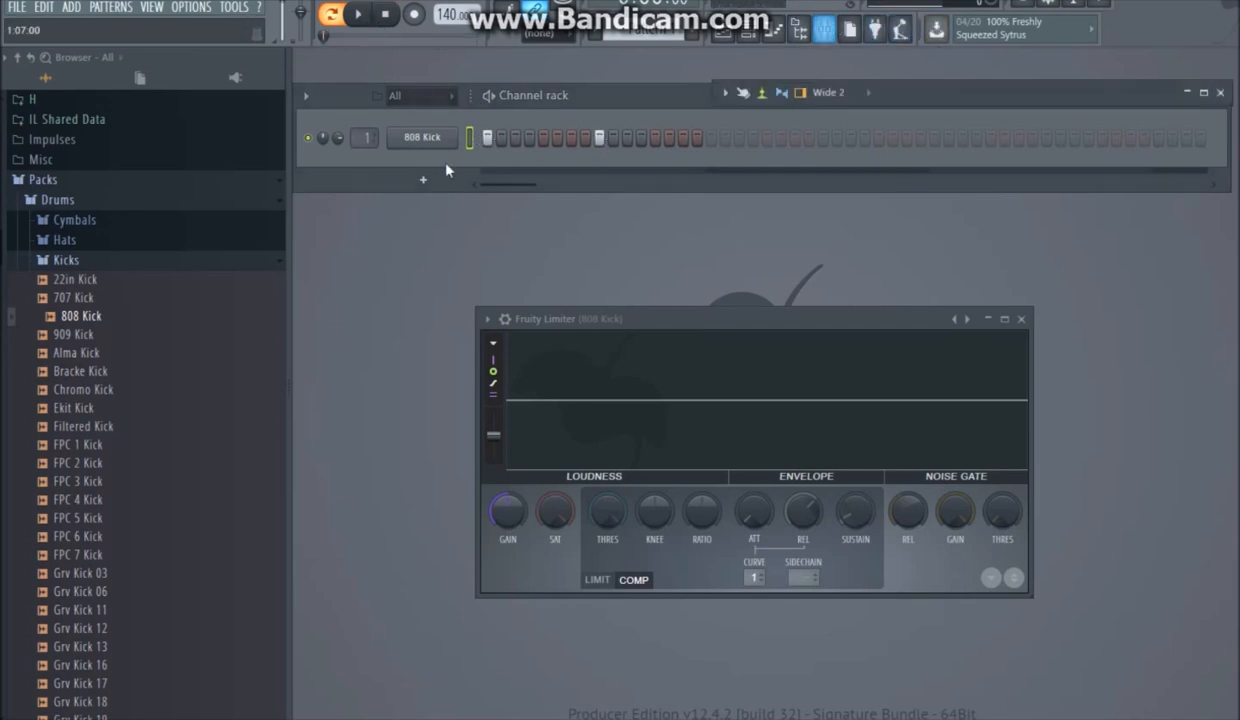
double_click(1165, 92)
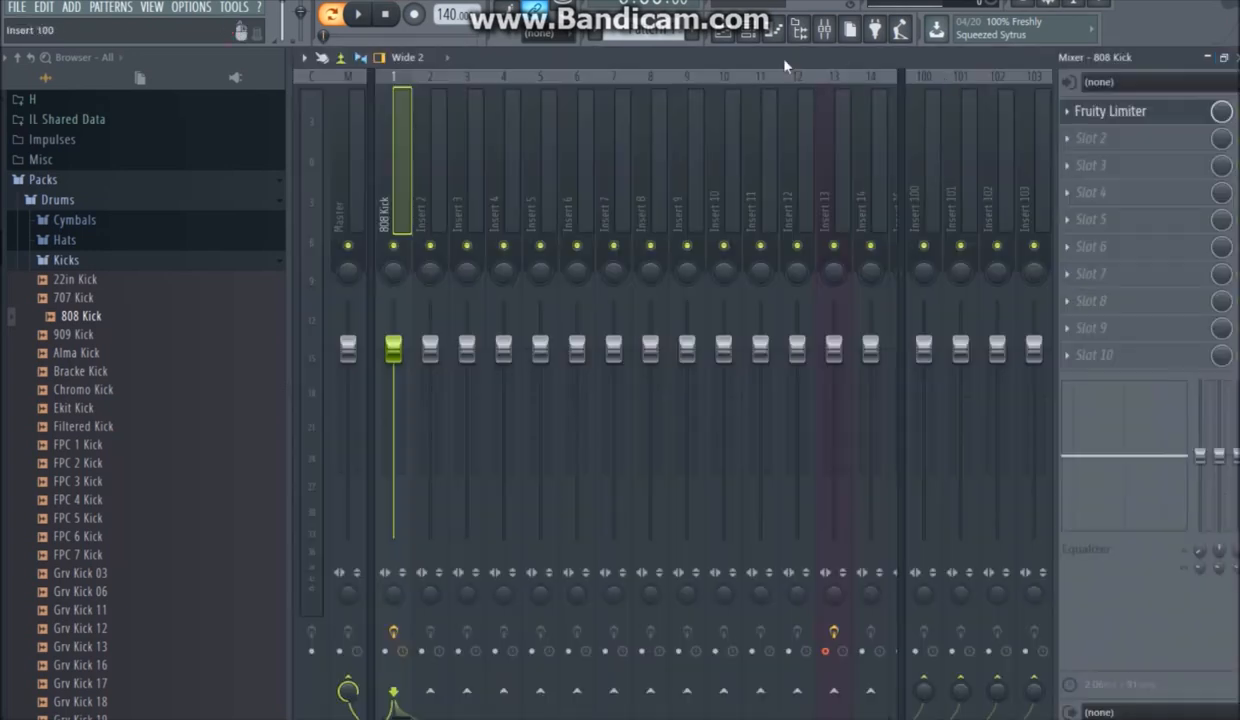
click(362, 14)
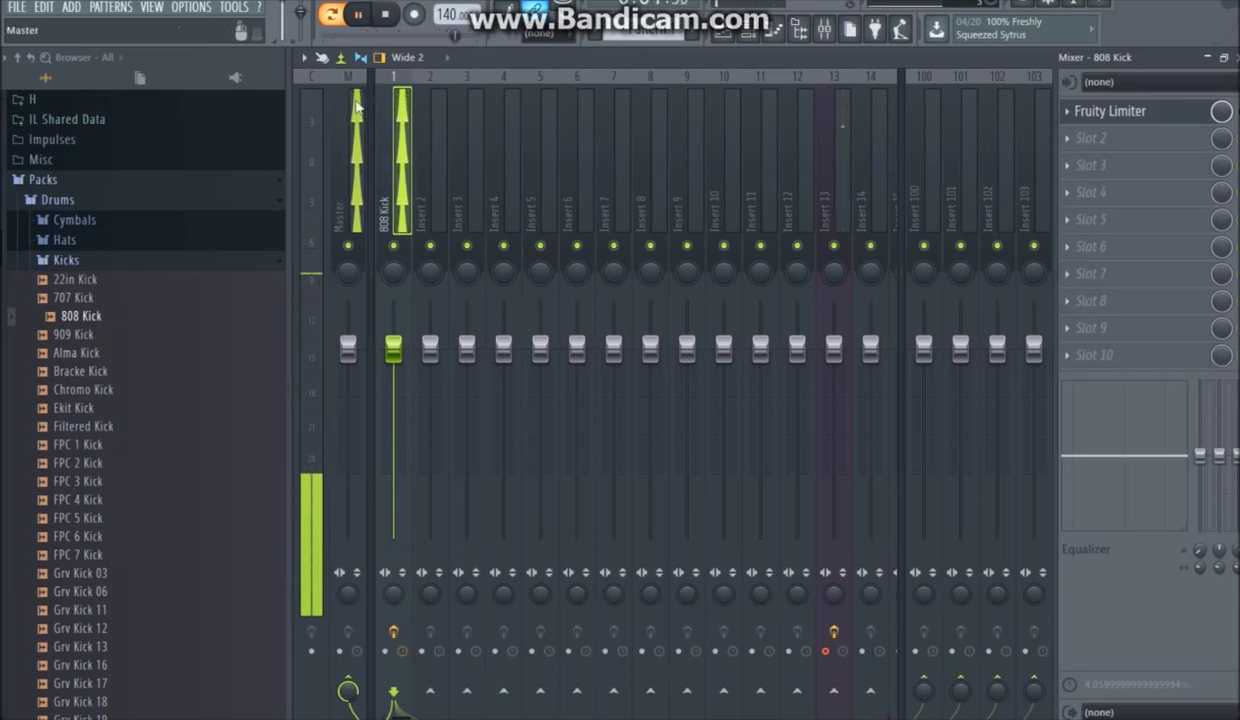
click(387, 16)
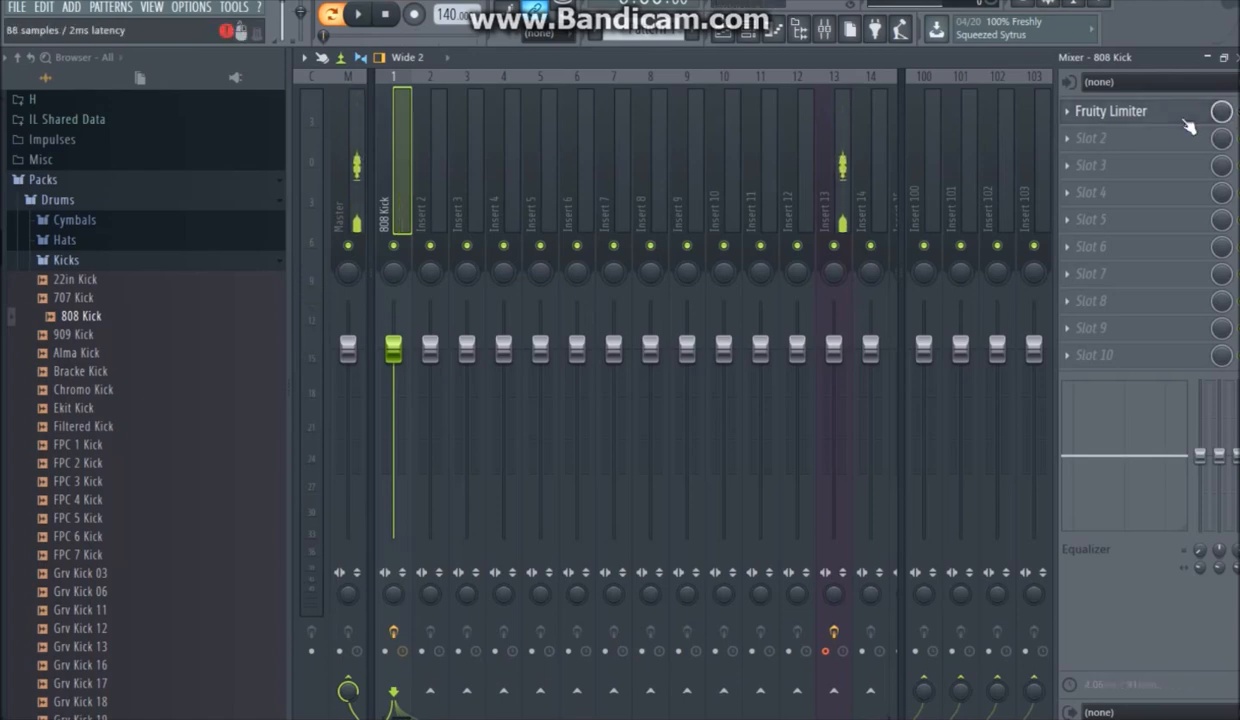
Step: Open the 808 Kick track's Fruity Limiter and play the pattern to examine the uncompressed waveform, stopping playback when done
click(1150, 118)
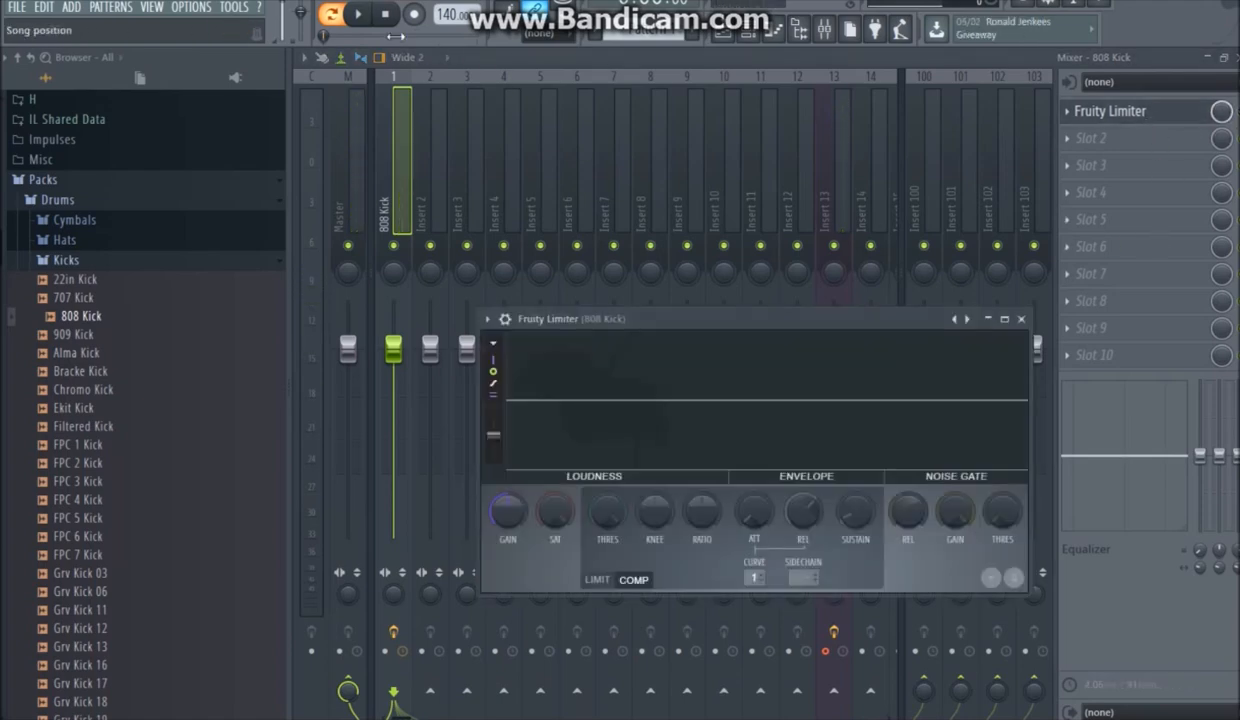
click(363, 16)
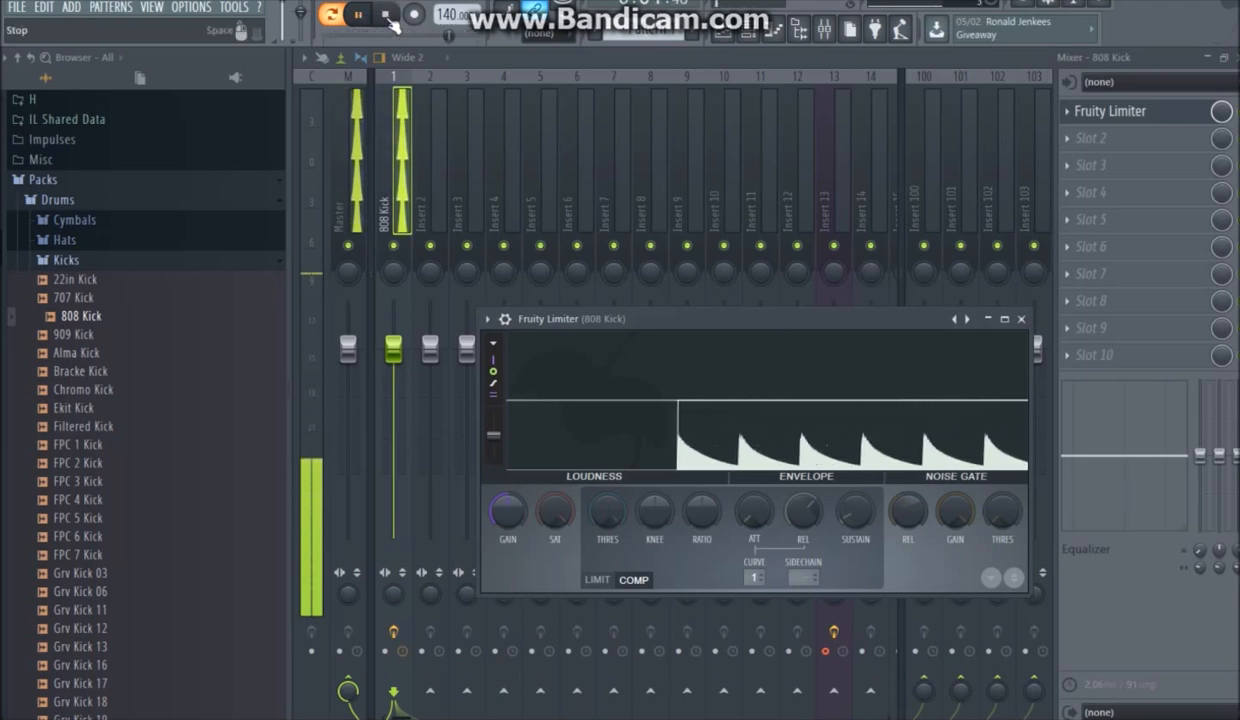
click(386, 16)
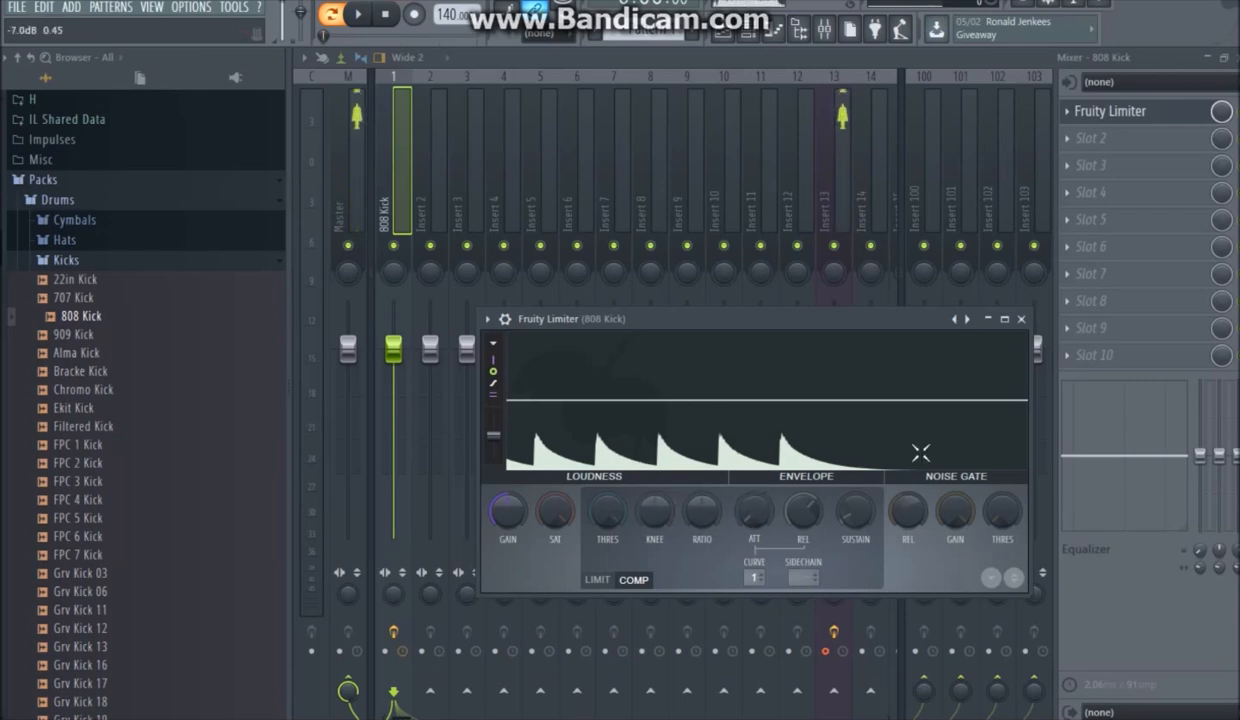
Step: Set the compressor threshold near the kick peaks, the knee to 75% and the ratio to about 3.9:1
drag(608, 512, 655, 480)
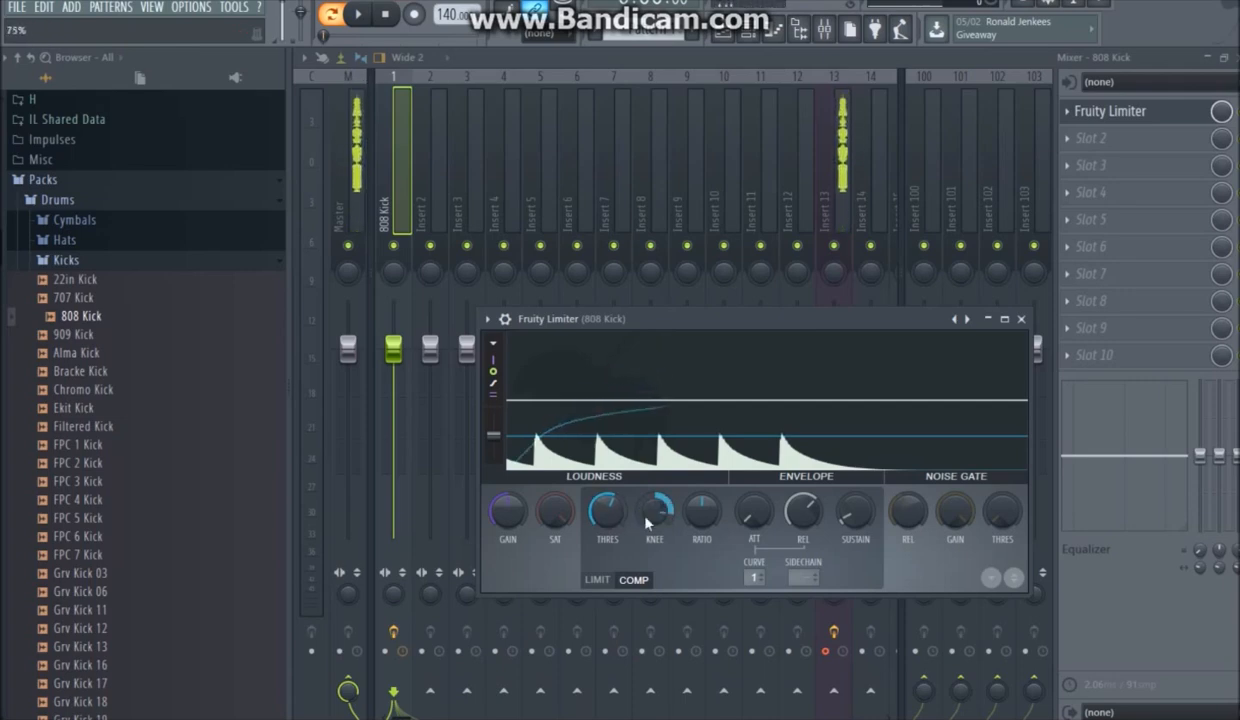
click(702, 508)
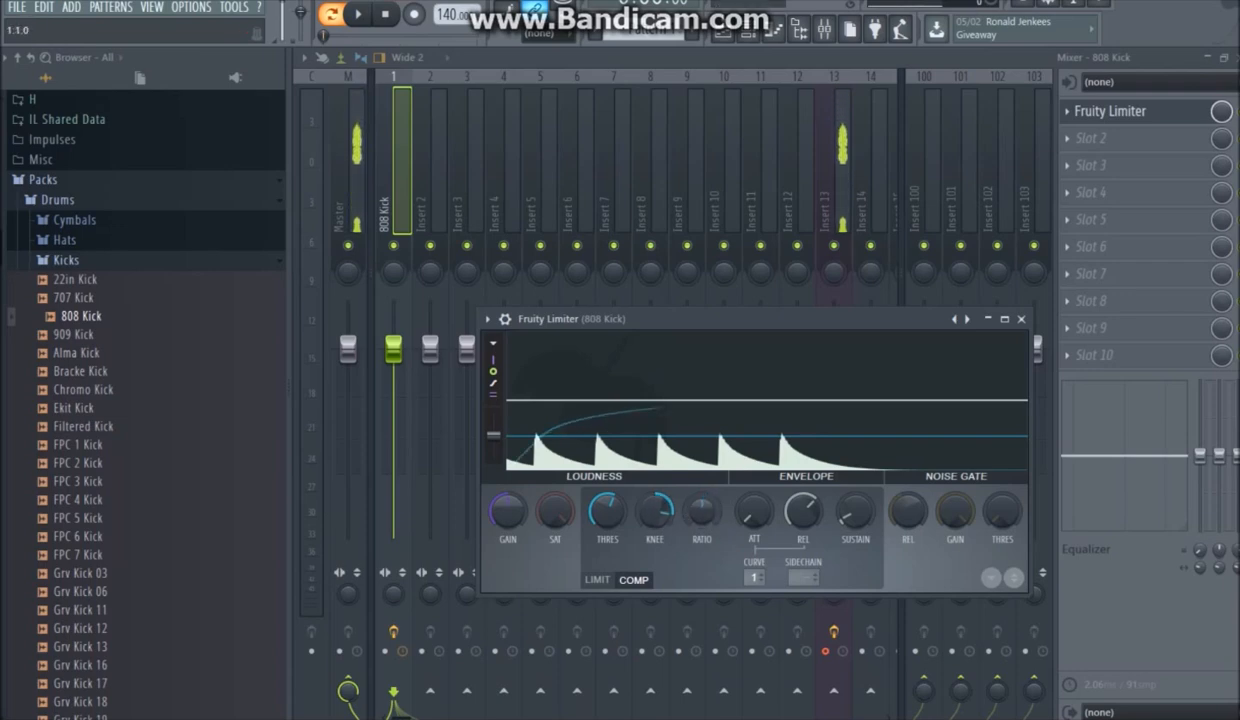
mouse_move(702, 508)
mouse_down()
mouse_move(702, 481)
mouse_move(702, 499)
mouse_up()
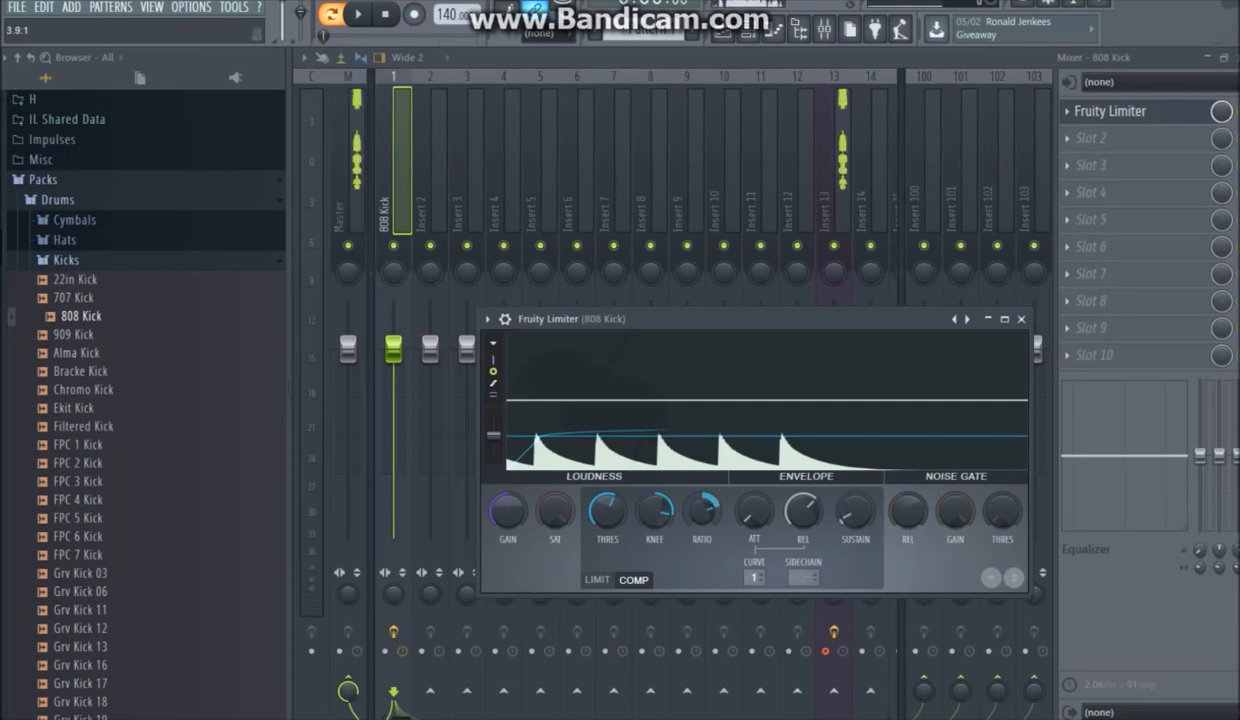
drag(688, 512, 688, 508)
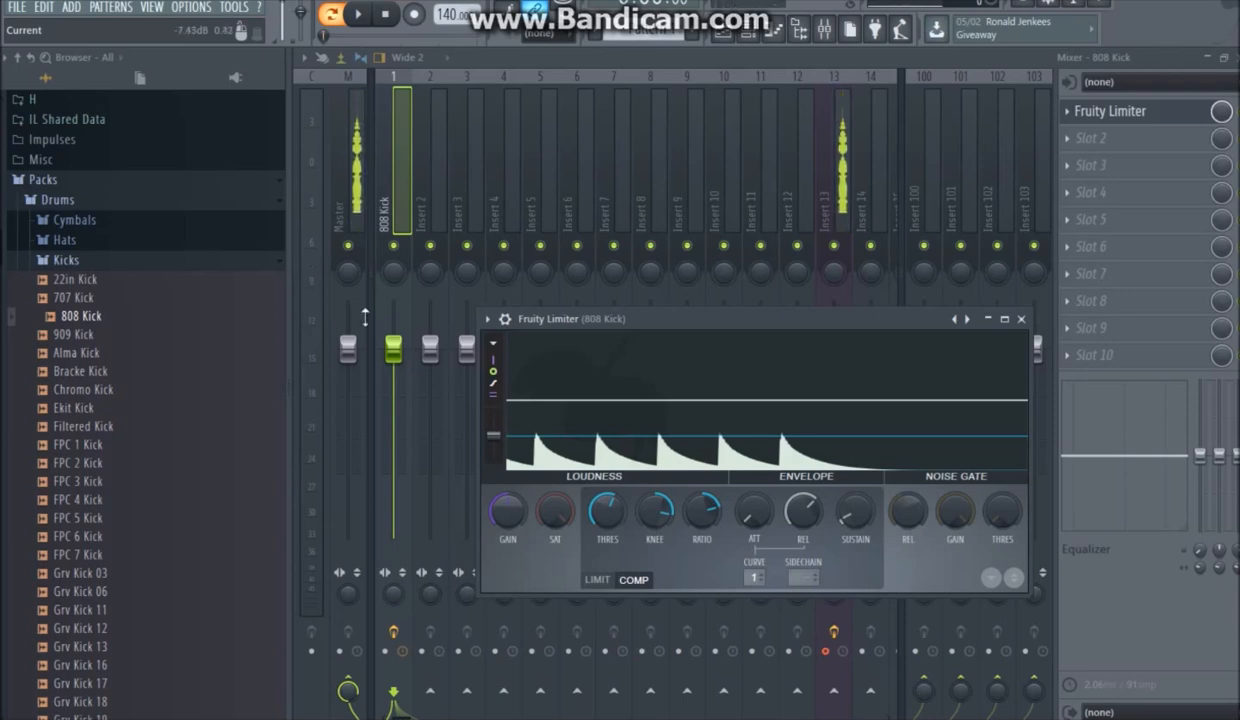
Step: Try different compressor threshold levels against the kick waveform, going from about -8.2 dB down to about -12.2 dB
mouse_move(607, 511)
mouse_down()
mouse_move(607, 532)
mouse_move(607, 496)
mouse_up()
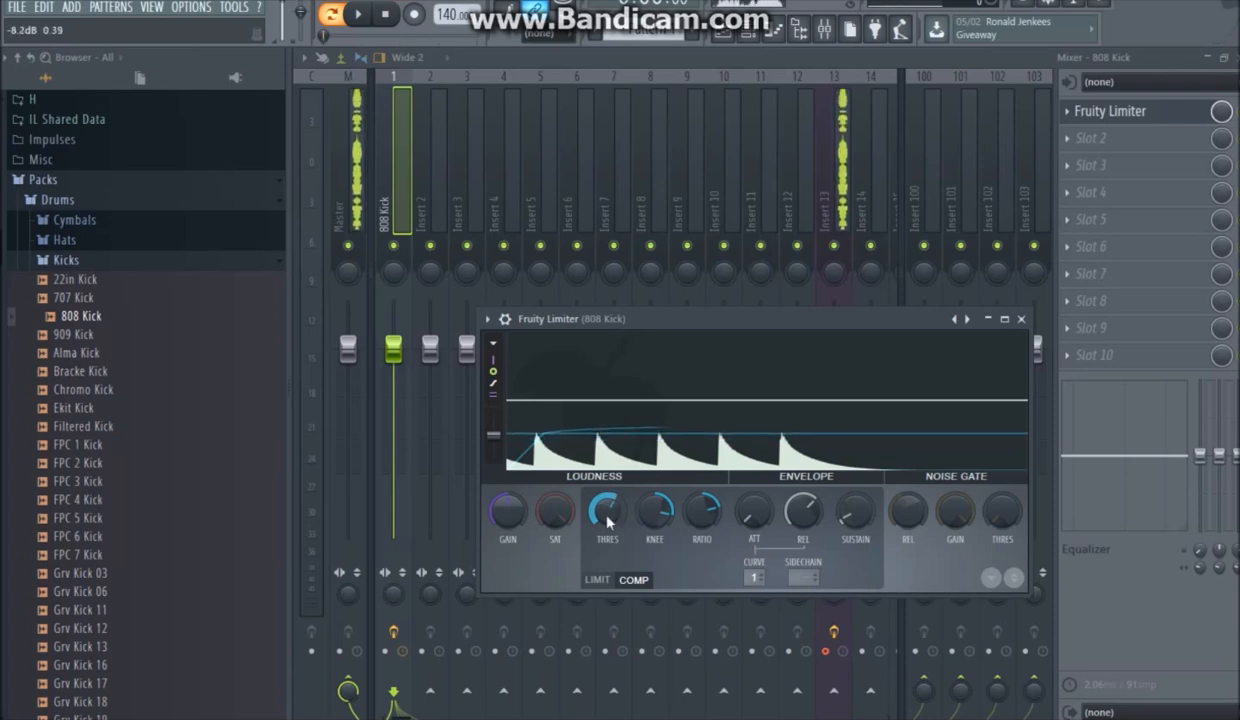
right_click(607, 520)
click(600, 510)
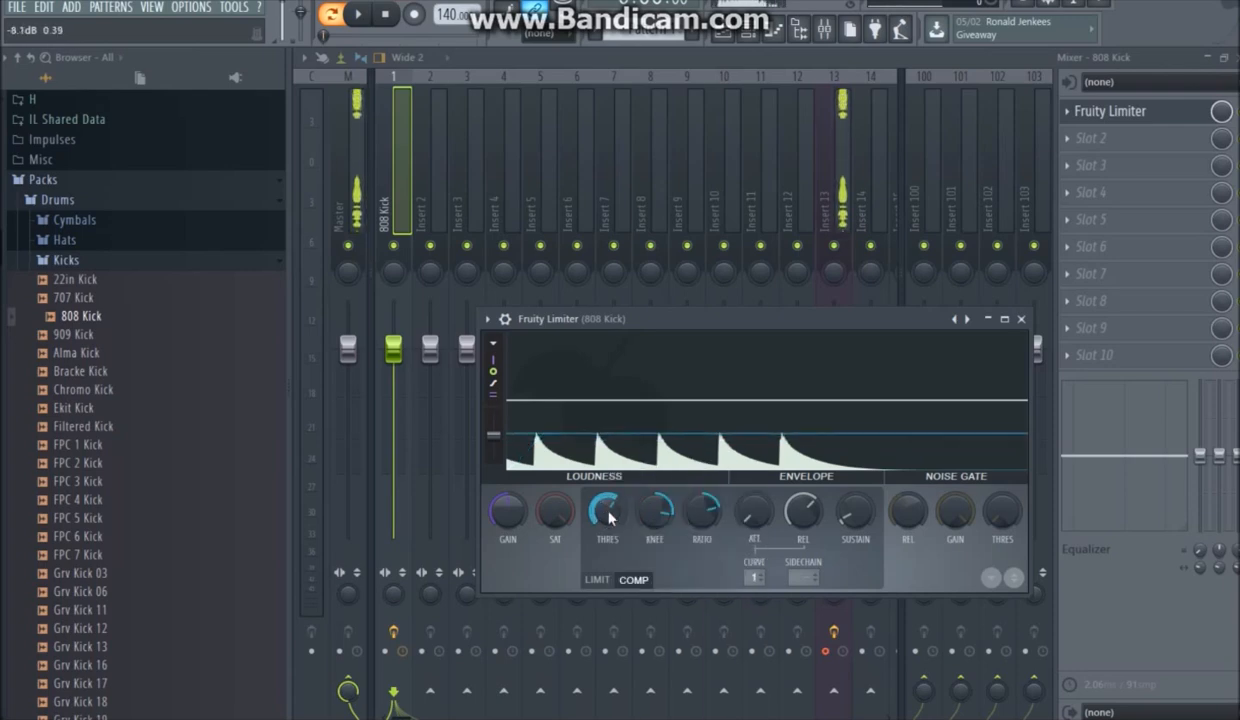
drag(594, 505, 594, 530)
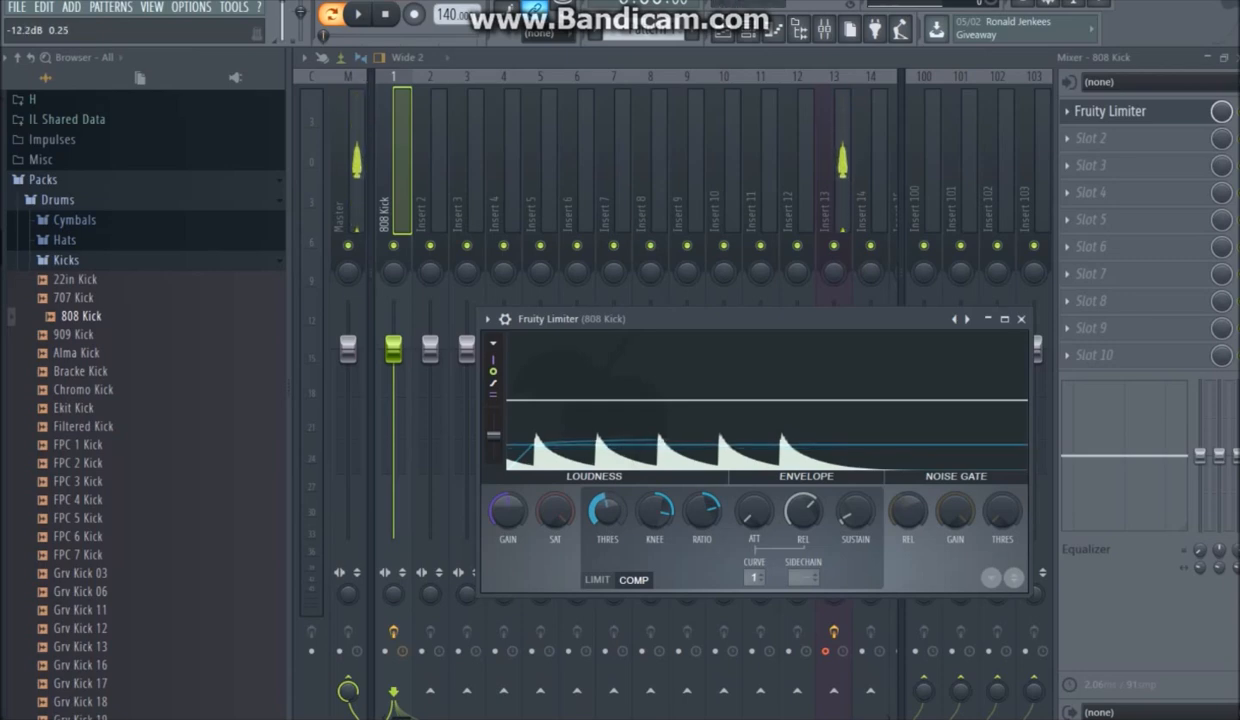
drag(594, 510, 594, 507)
Step: Set the compressor attack to 0 ms and shorten the release to about 19.64 ms
click(754, 511)
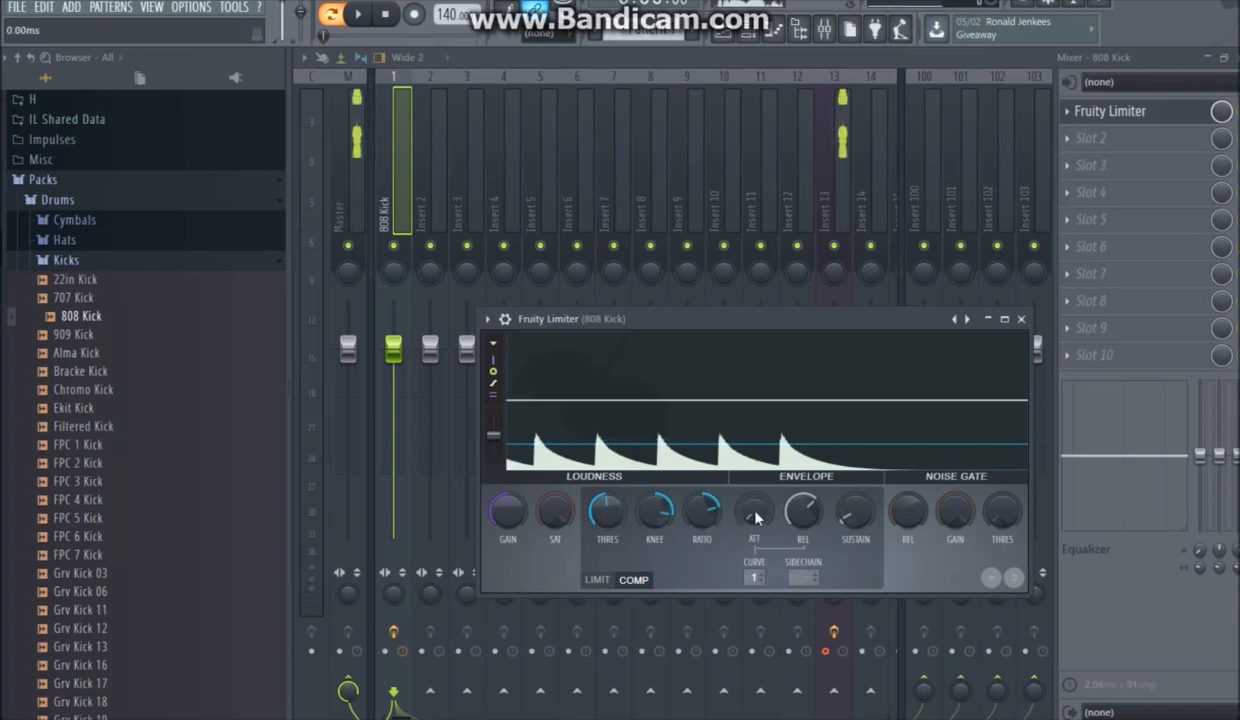
click(809, 503)
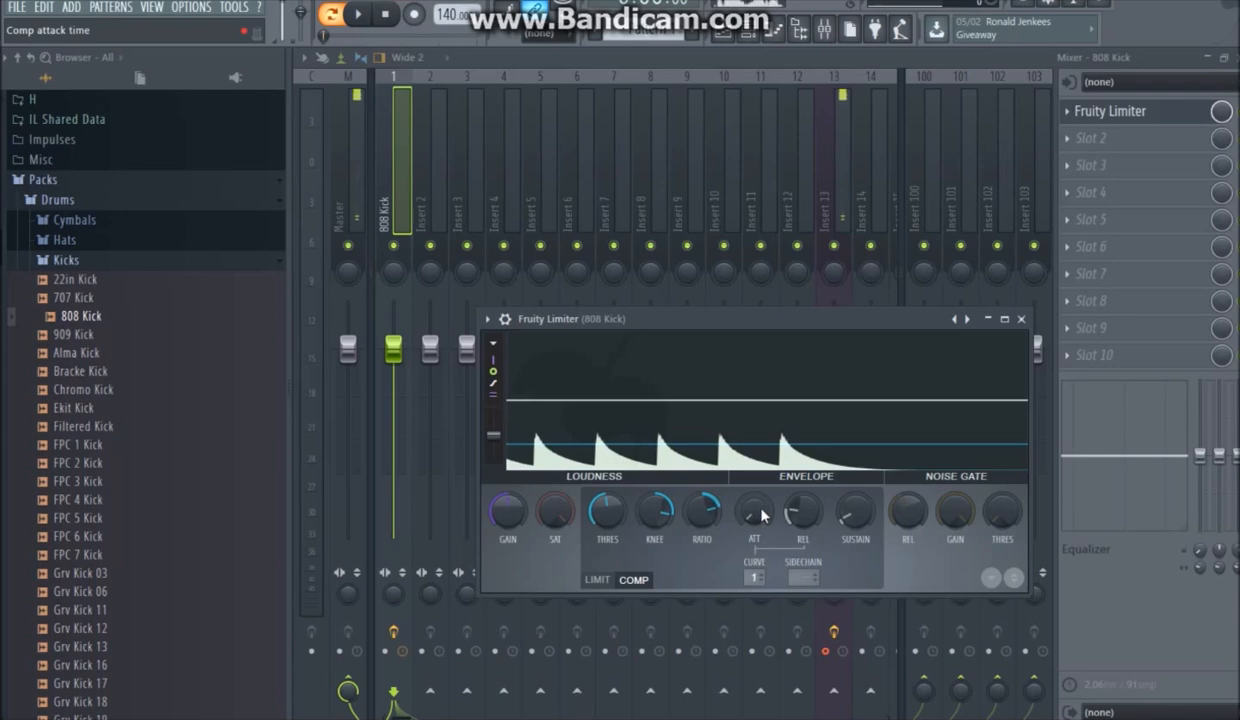
drag(762, 511, 762, 560)
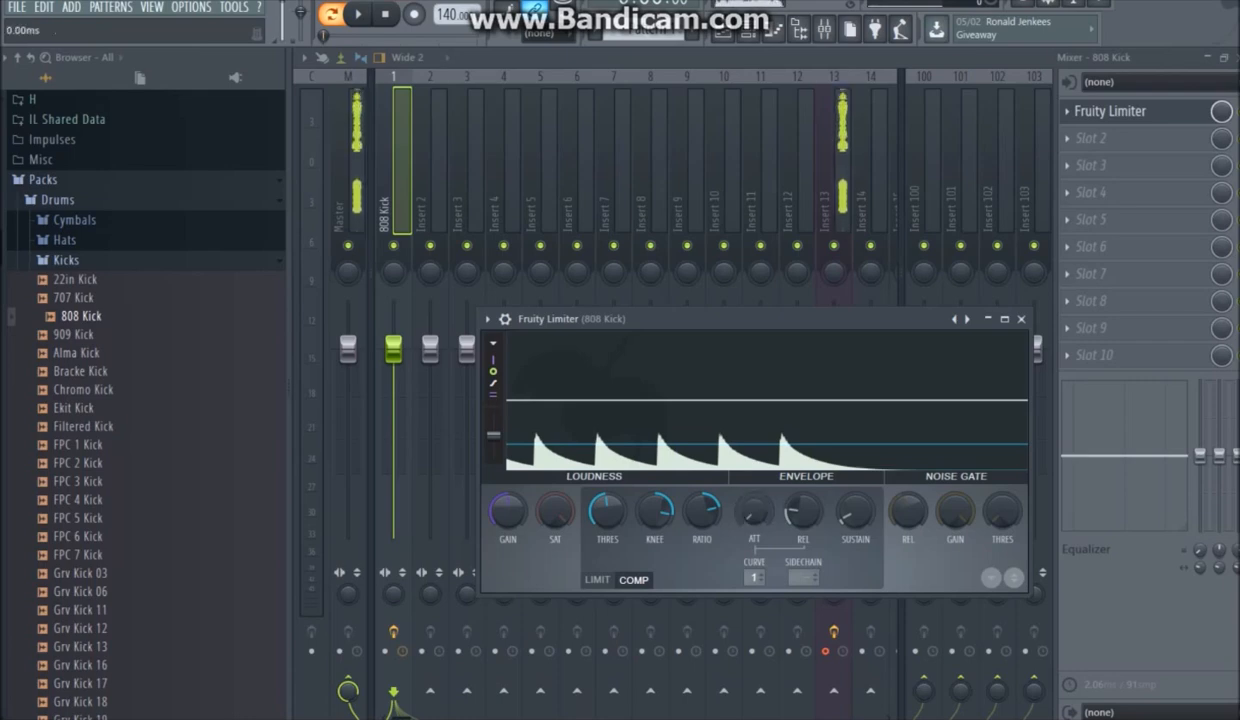
drag(792, 510, 803, 540)
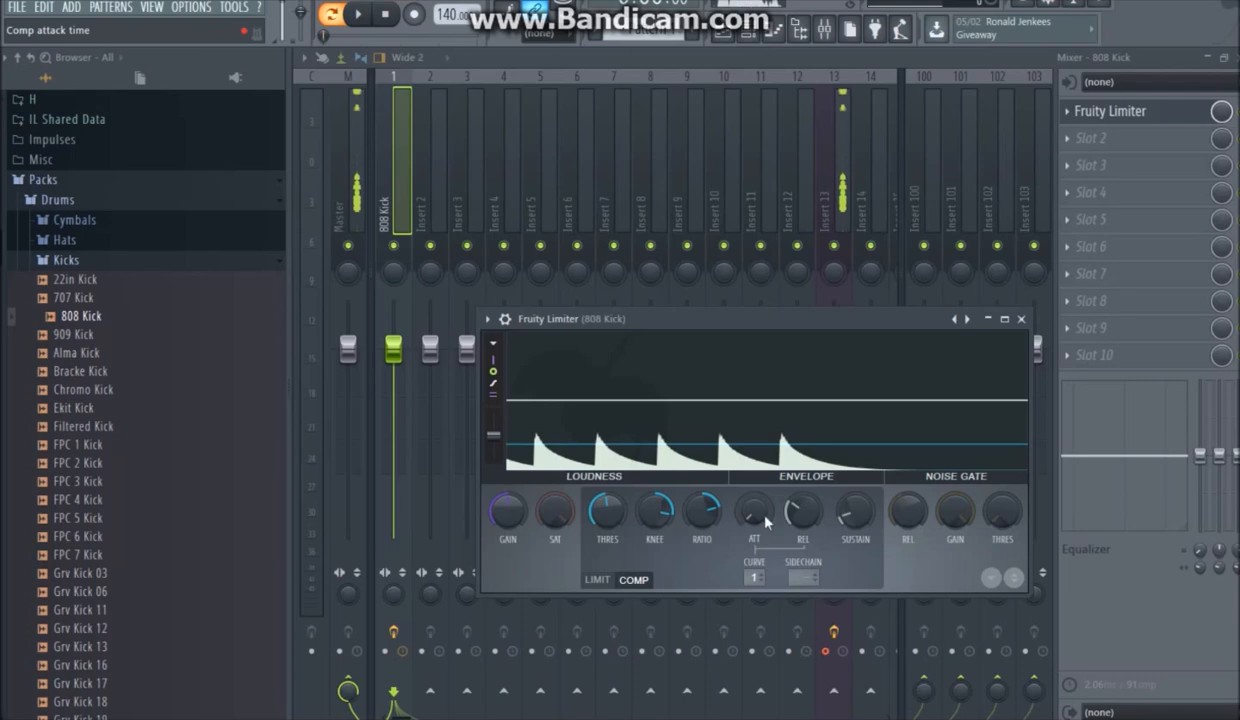
drag(797, 512, 797, 505)
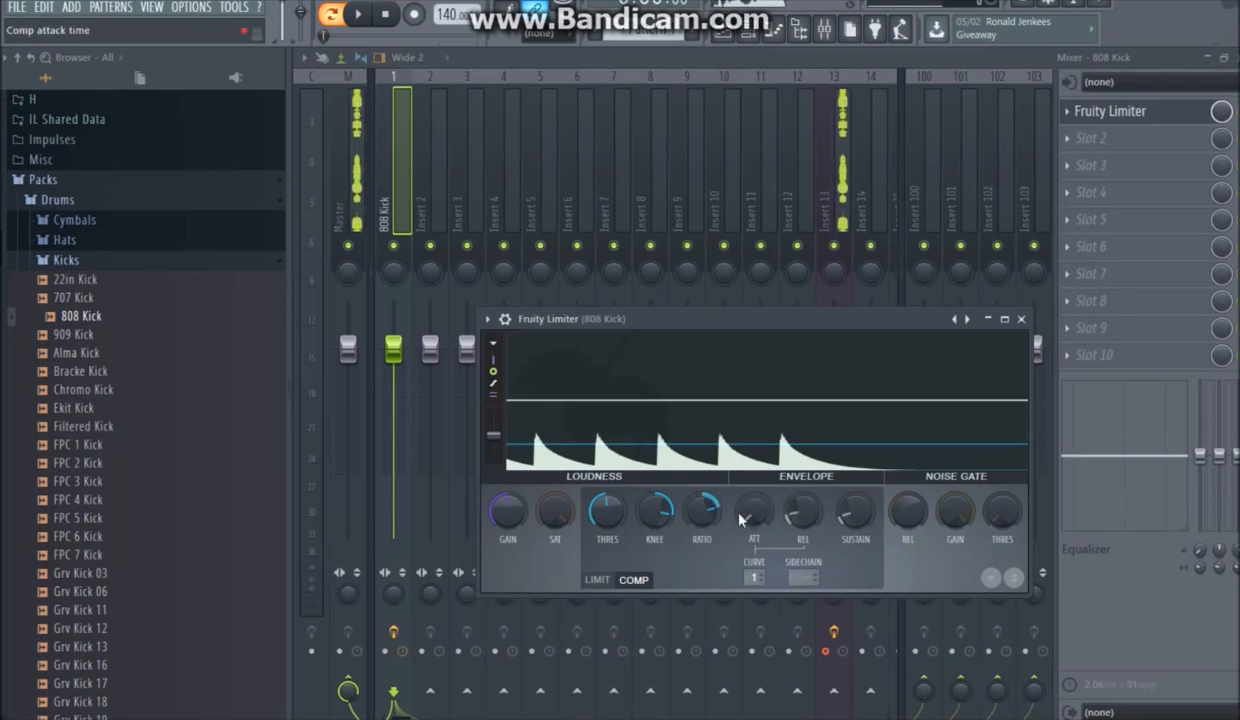
drag(754, 512, 754, 518)
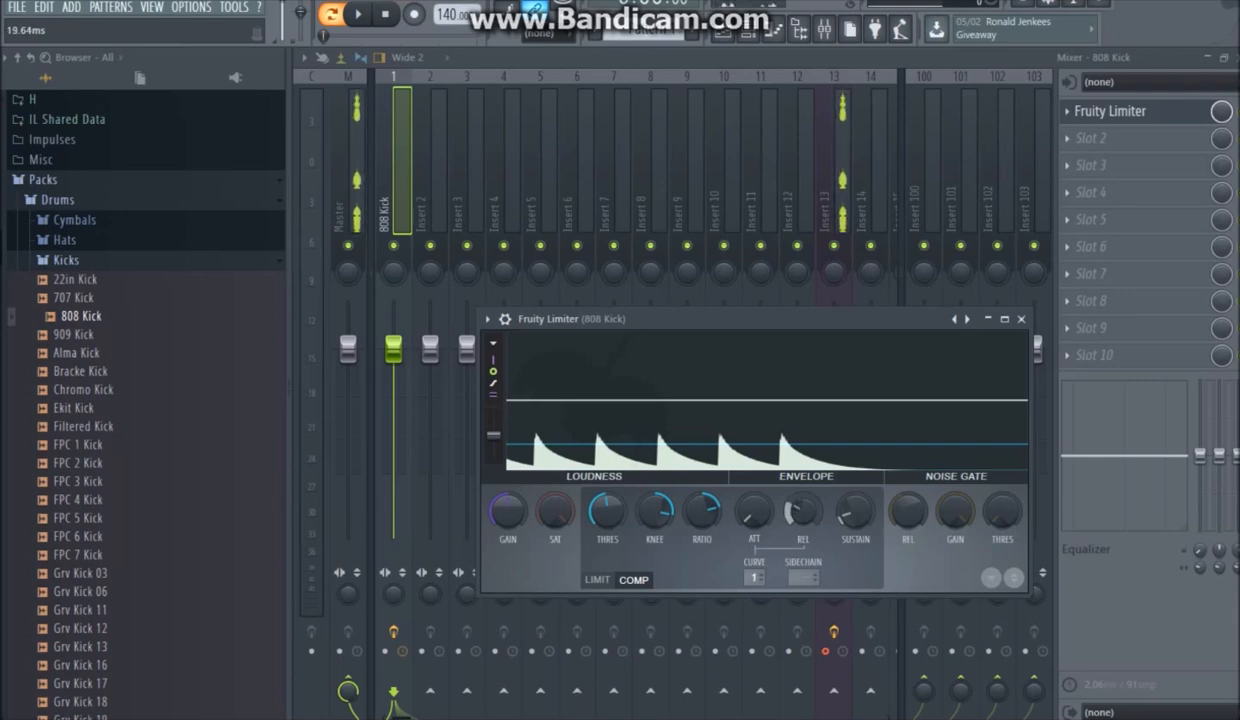
Step: Lower the compressor threshold well below the kick peaks with the ratio at maximum, and play the pattern to hear the compression
drag(607, 511, 607, 543)
drag(702, 511, 702, 514)
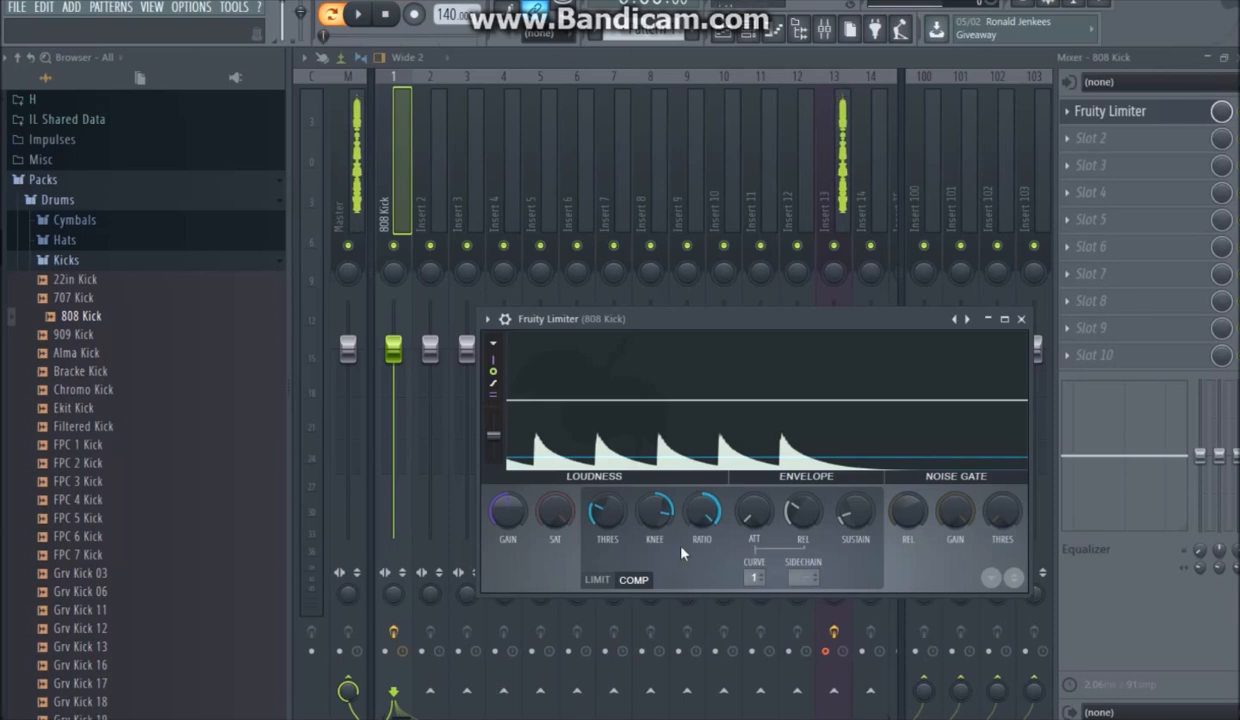
click(362, 14)
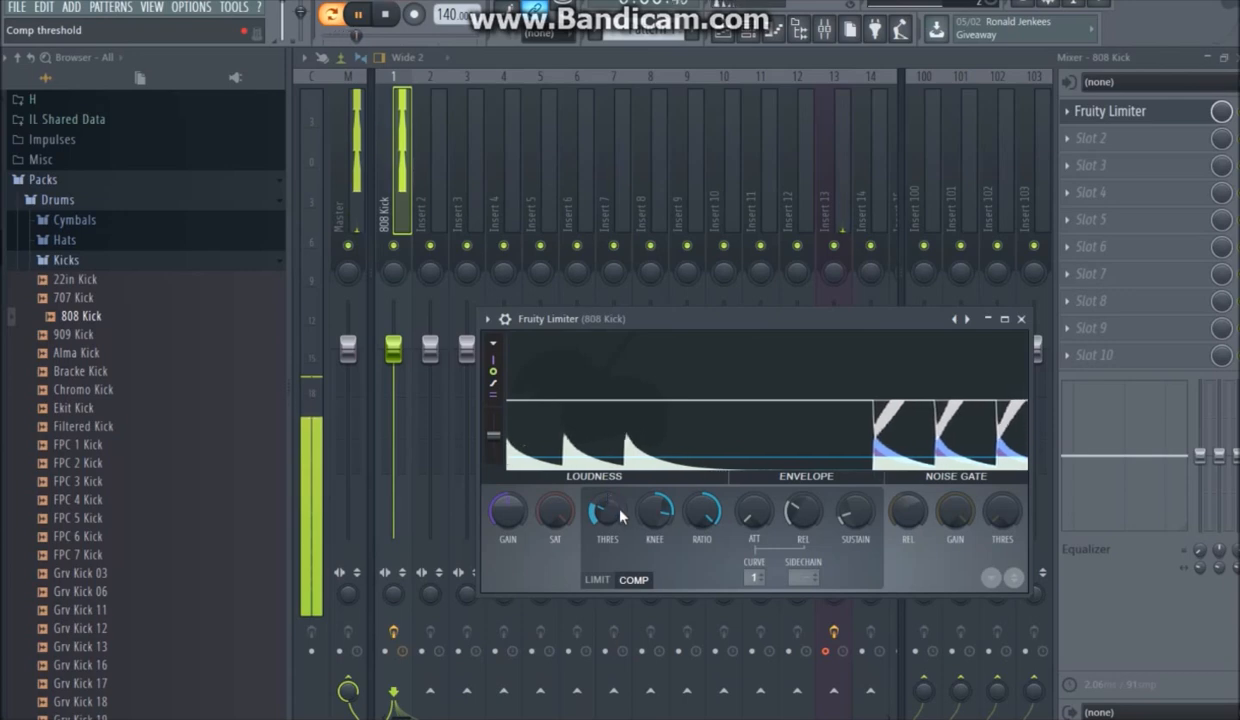
Step: Try a strong make-up gain boost on the compressed 808 kick while the pattern plays
click(386, 15)
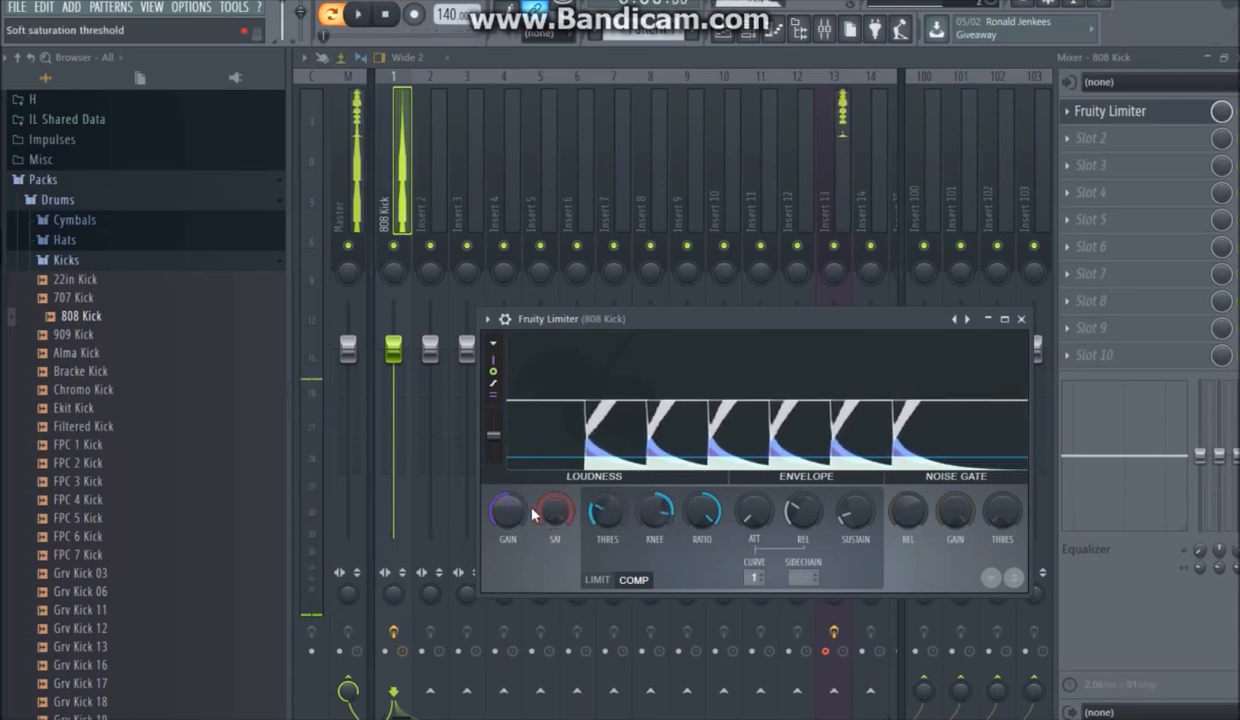
mouse_move(519, 500)
mouse_down()
mouse_move(519, 470)
mouse_move(519, 500)
mouse_up()
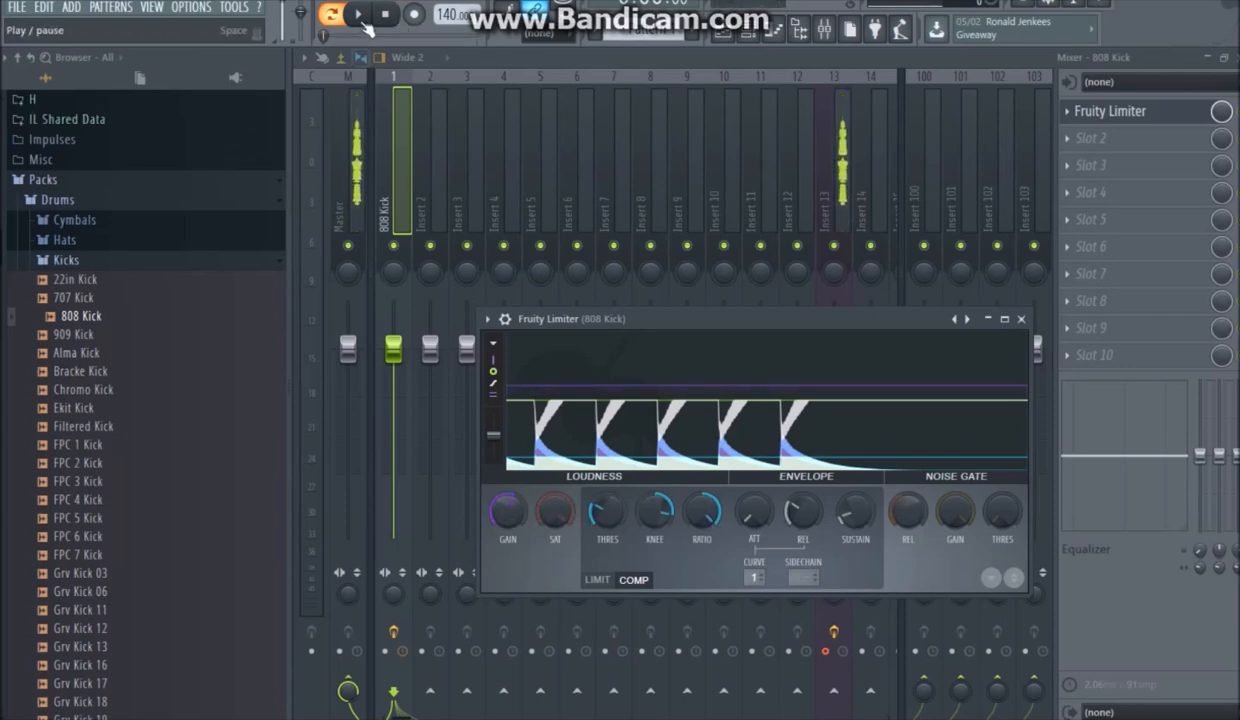
key(space)
drag(507, 511, 507, 468)
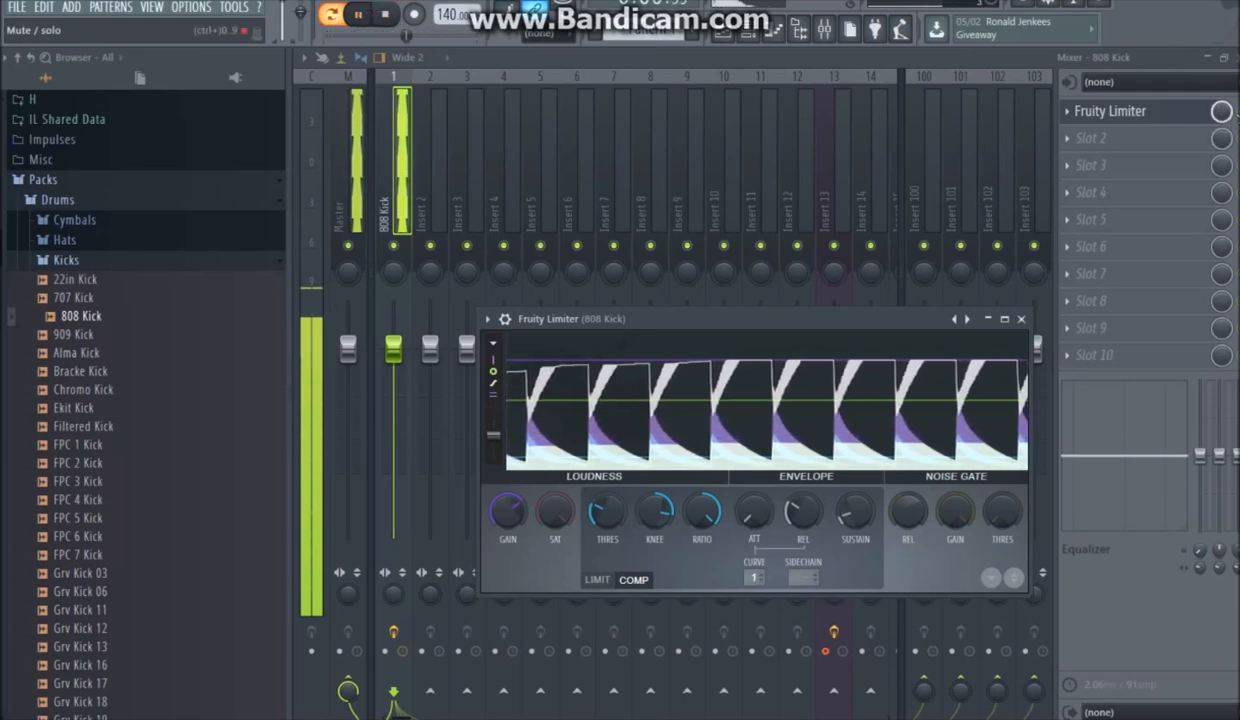
Step: Close and reopen the Fruity Limiter on the 808 Kick mixer track during playback, and stop the pattern
key(Escape)
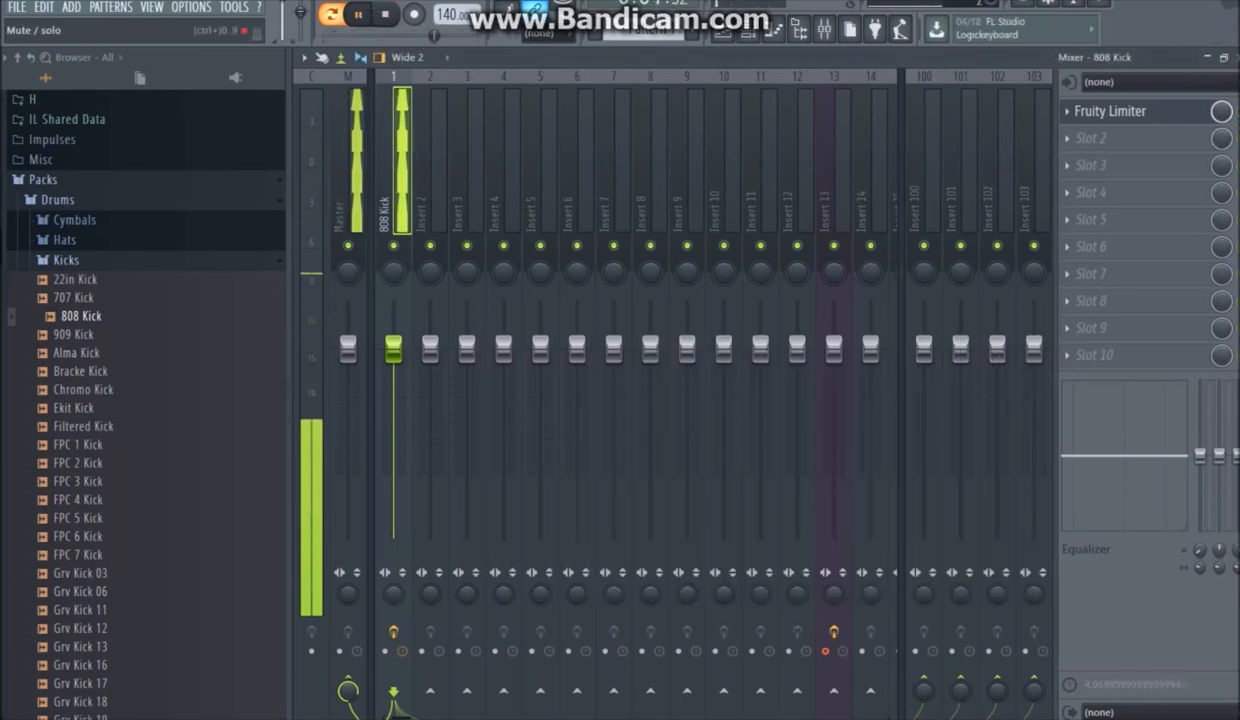
click(1190, 114)
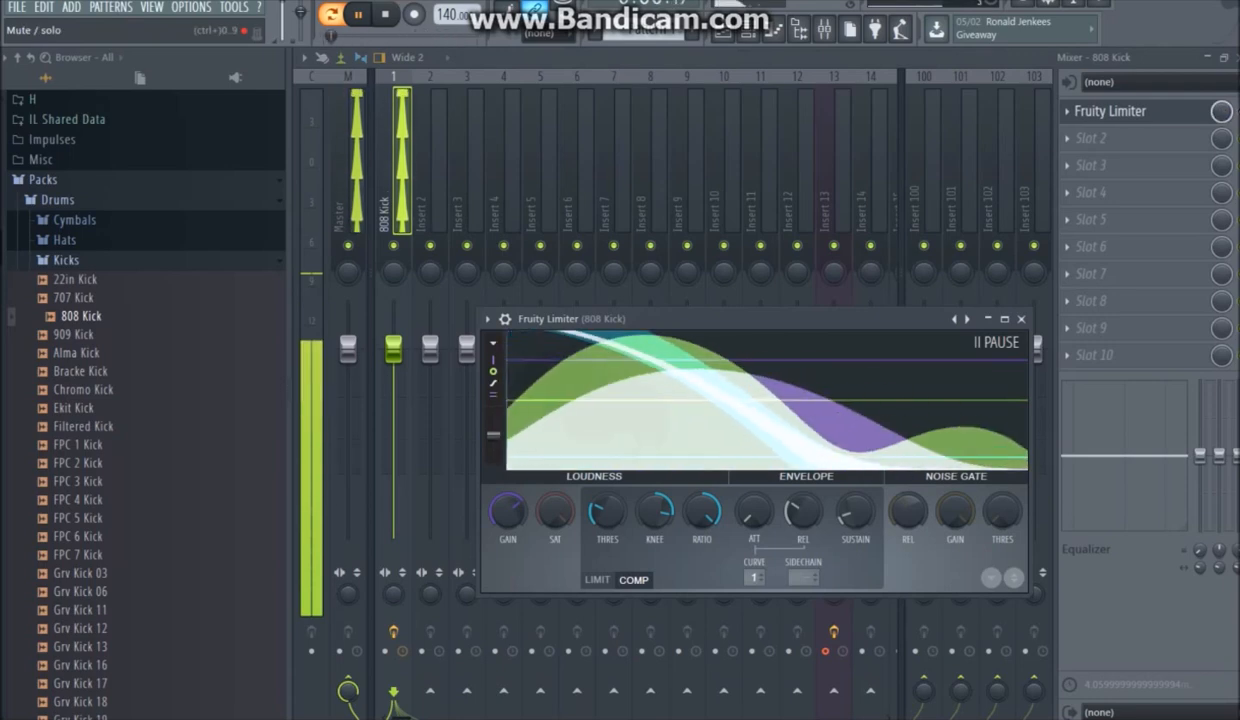
key(Escape)
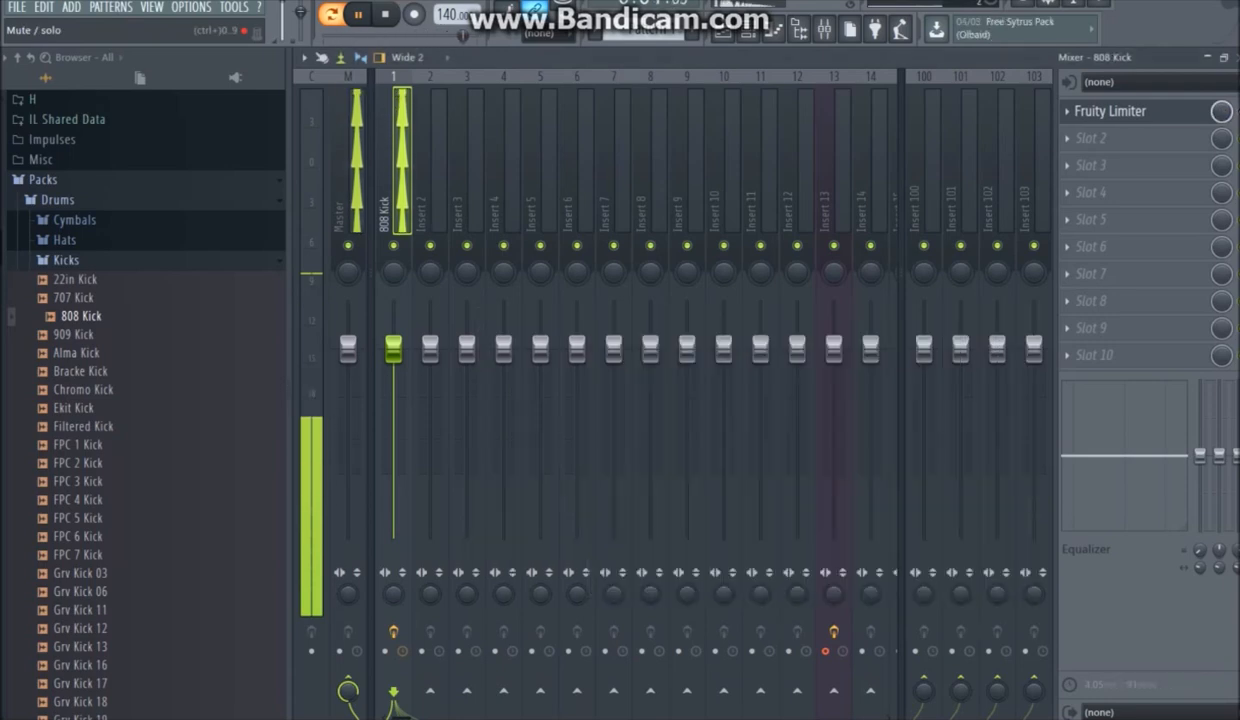
click(1175, 118)
click(386, 14)
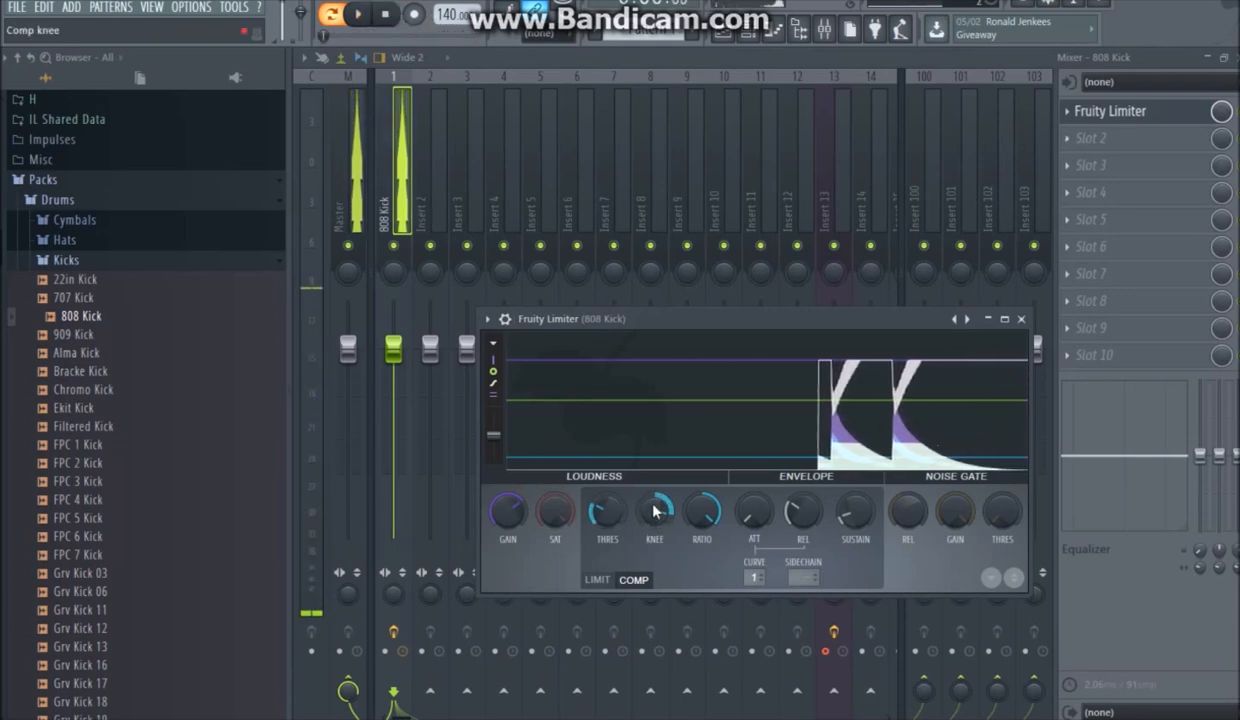
Step: Lengthen the compressor's attack and release, and play the pattern while reducing the gain to just above the ceiling line
mouse_move(765, 511)
mouse_down()
mouse_move(754, 492)
mouse_move(756, 505)
mouse_up()
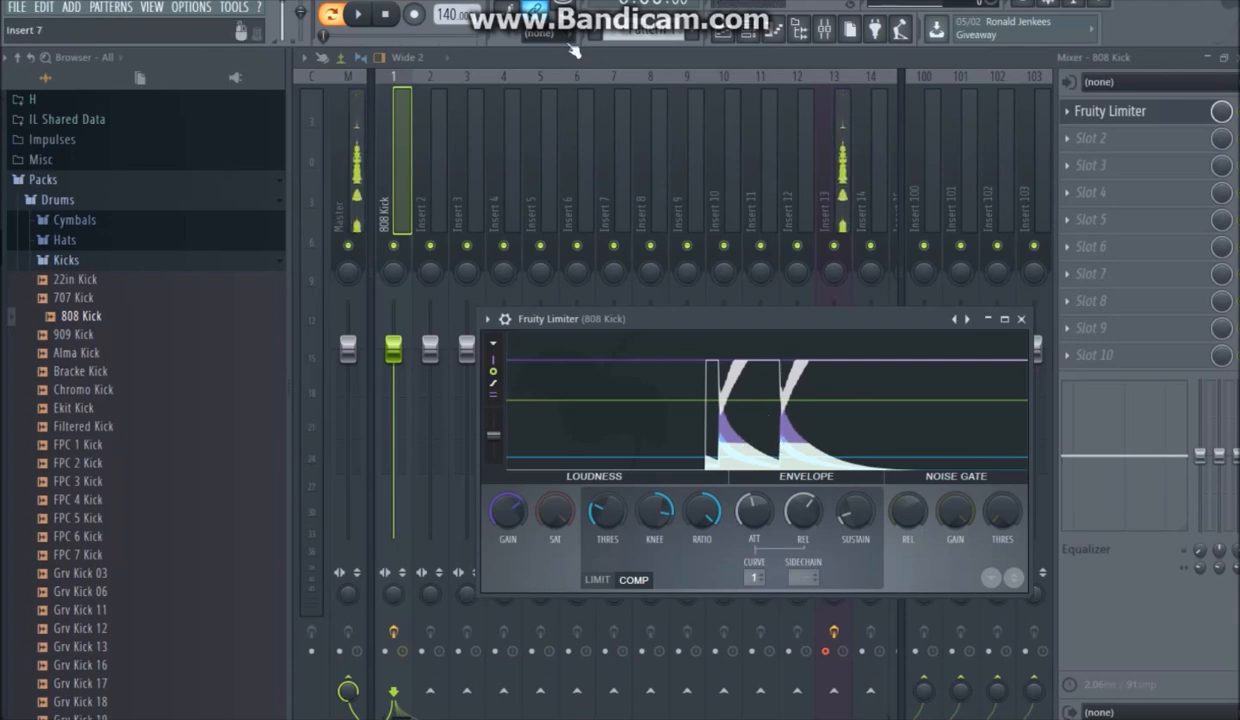
key(space)
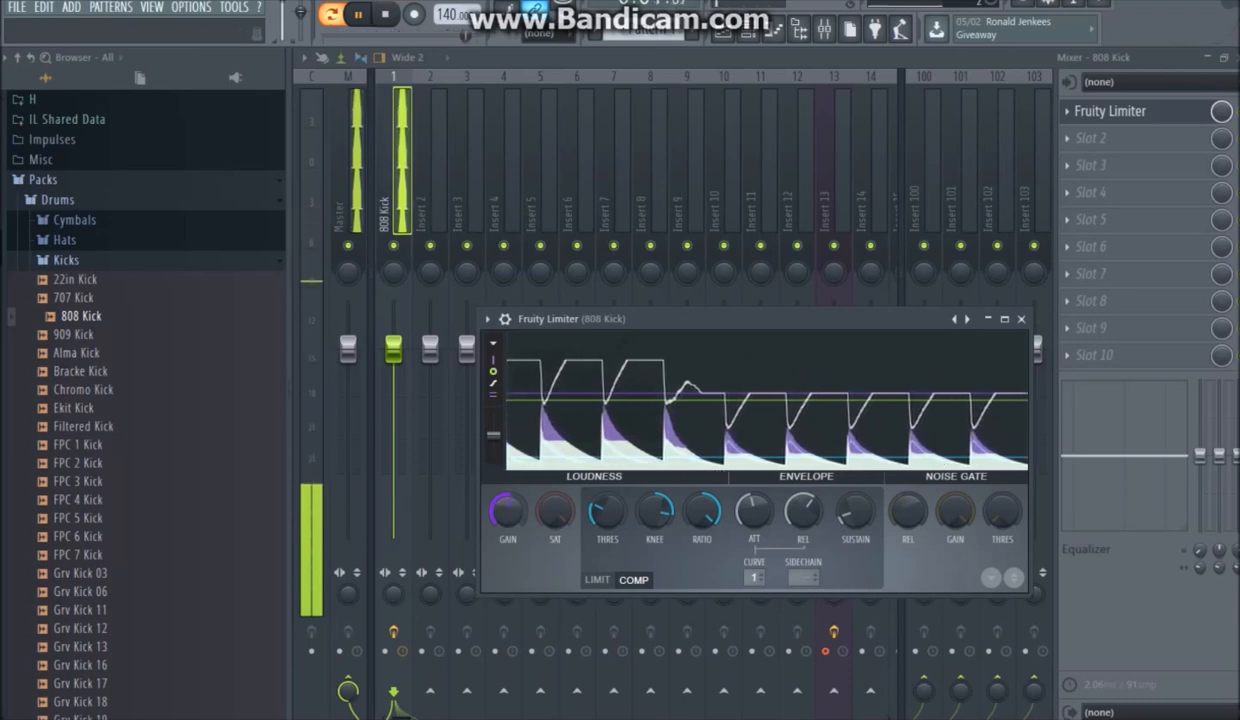
click(388, 14)
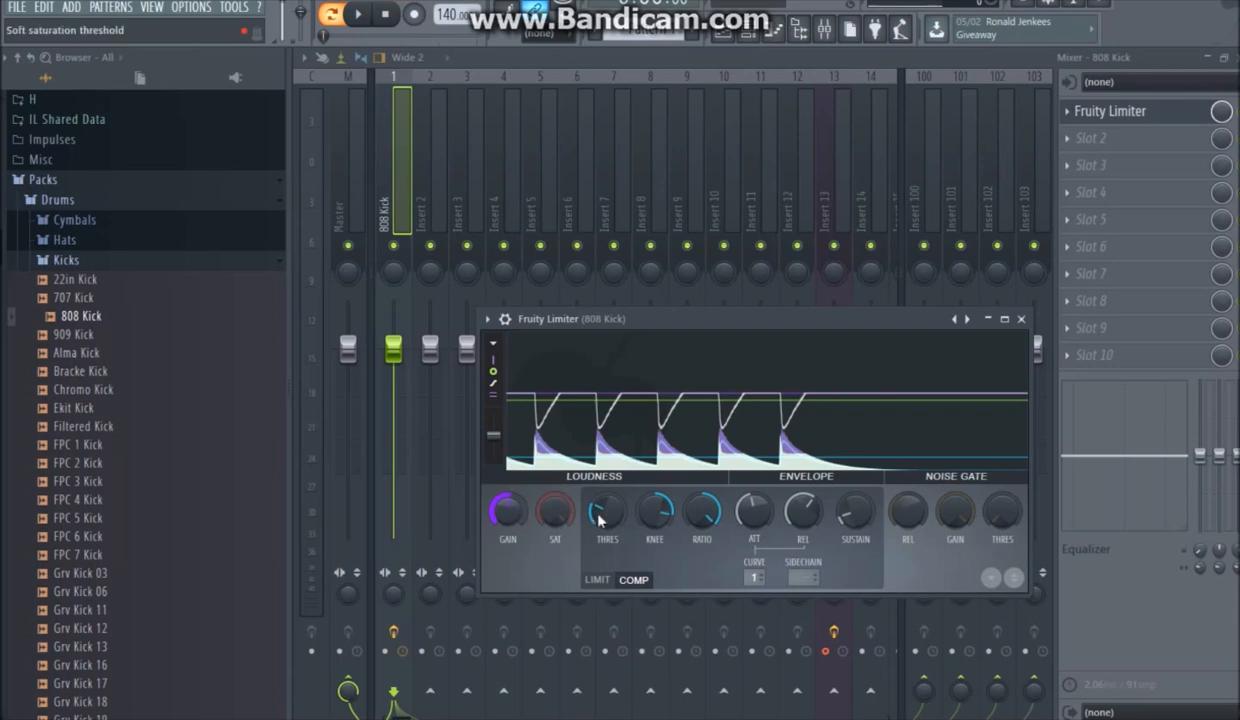
Step: Sweep the compressor threshold down through the kick peaks while the pattern plays, leaving it near the base of the waveform
click(358, 28)
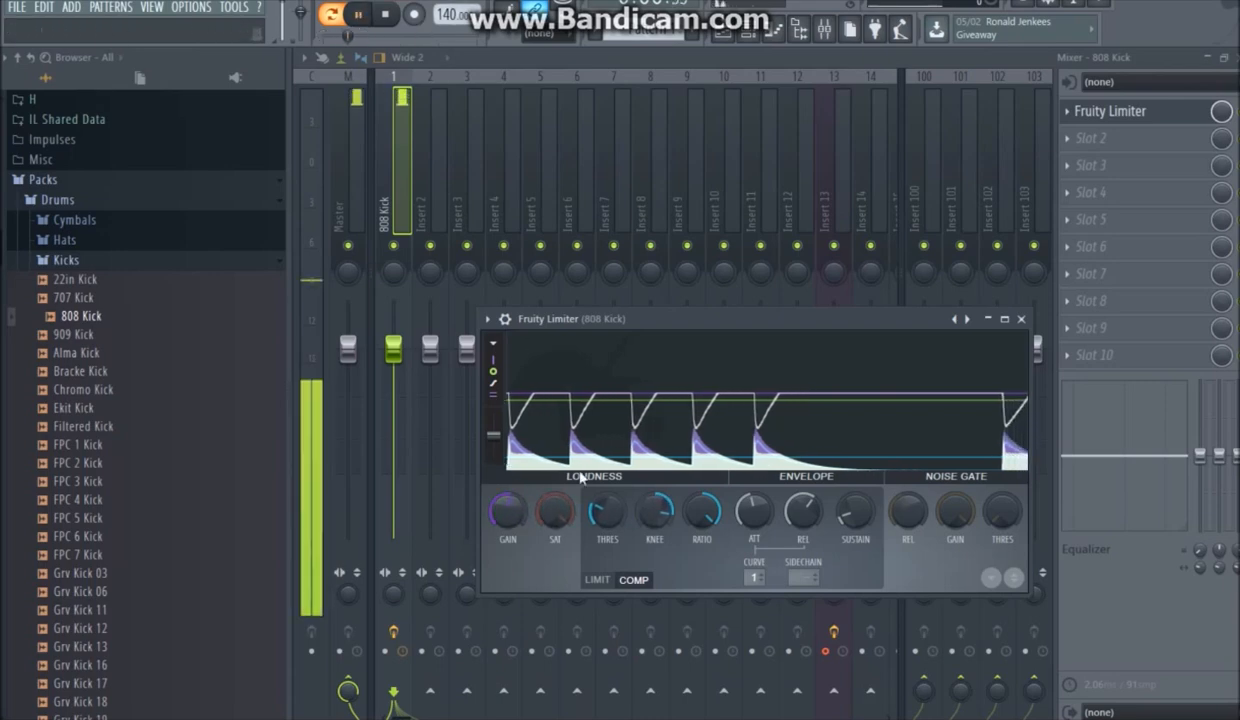
mouse_move(606, 511)
mouse_down()
mouse_move(606, 431)
mouse_move(606, 524)
mouse_up()
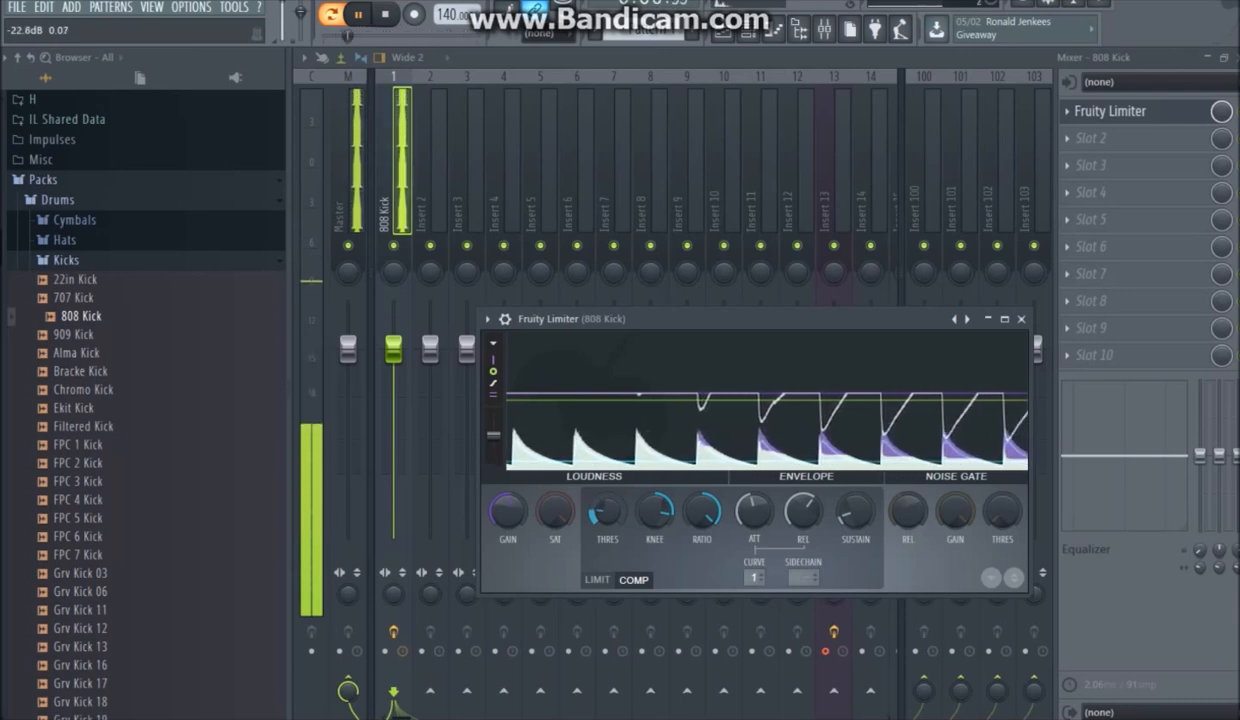
click(390, 24)
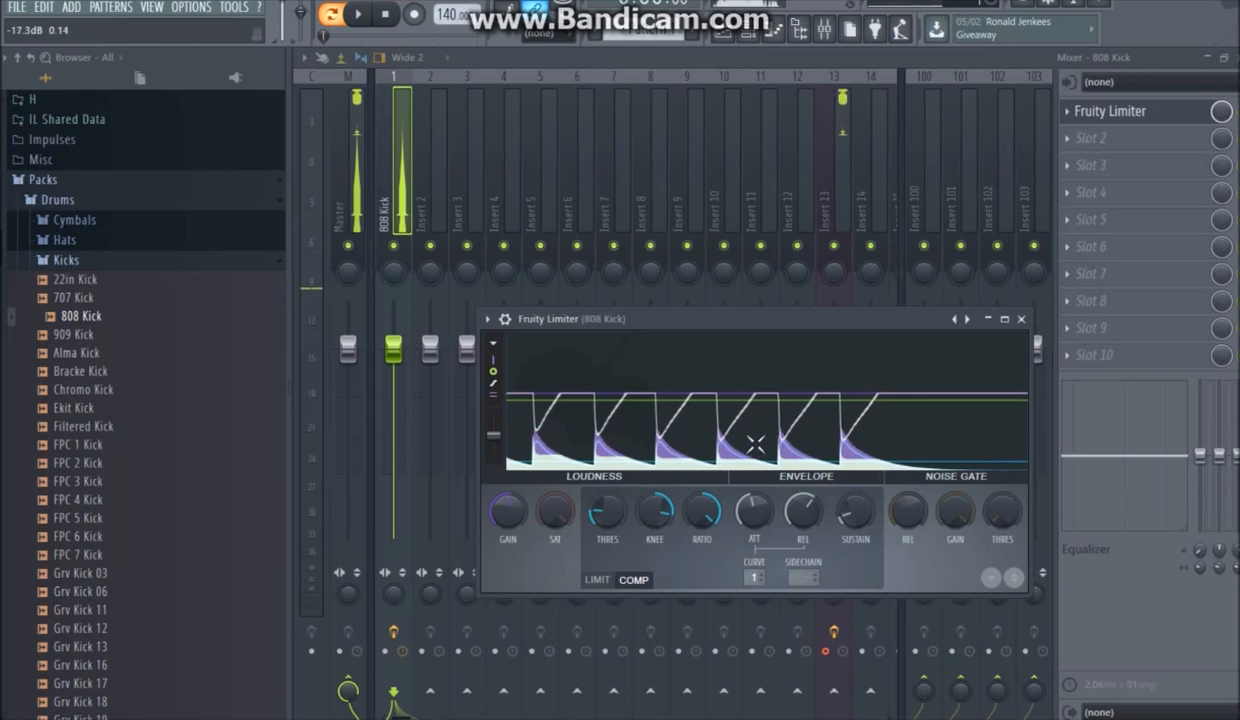
Step: Move the Fruity Limiter window higher over the mixer tracks
drag(752, 497, 702, 347)
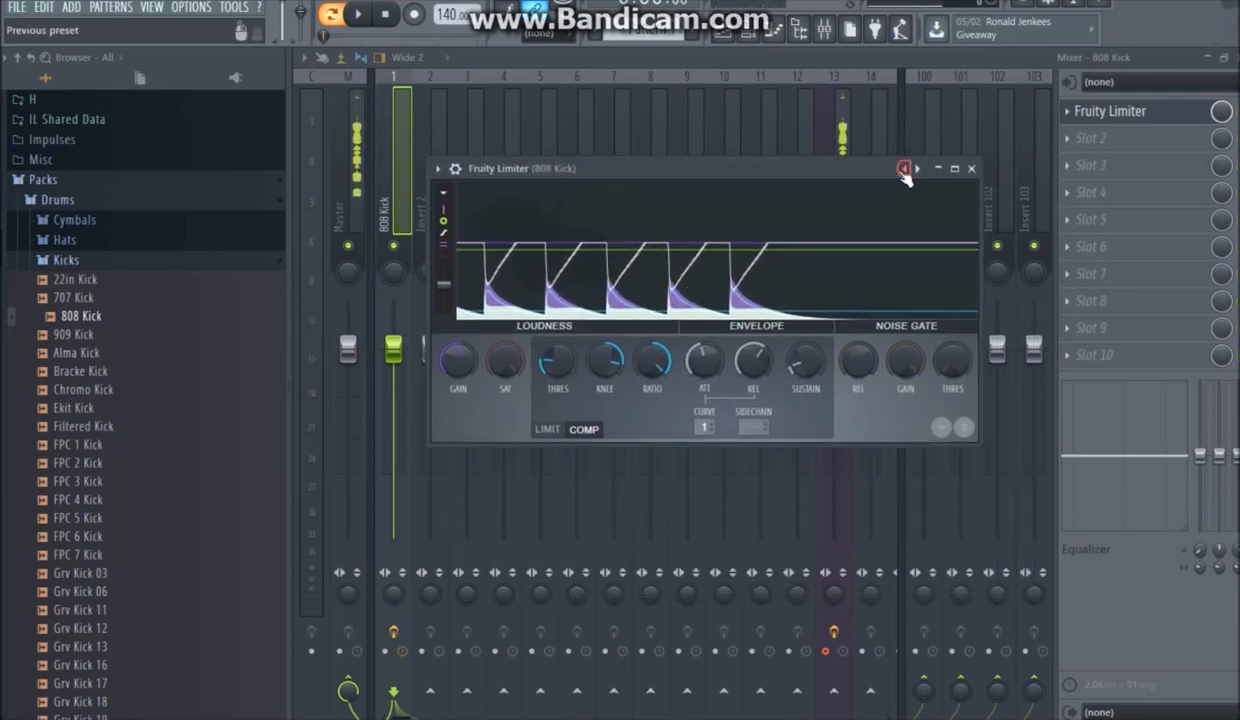
drag(844, 170, 832, 170)
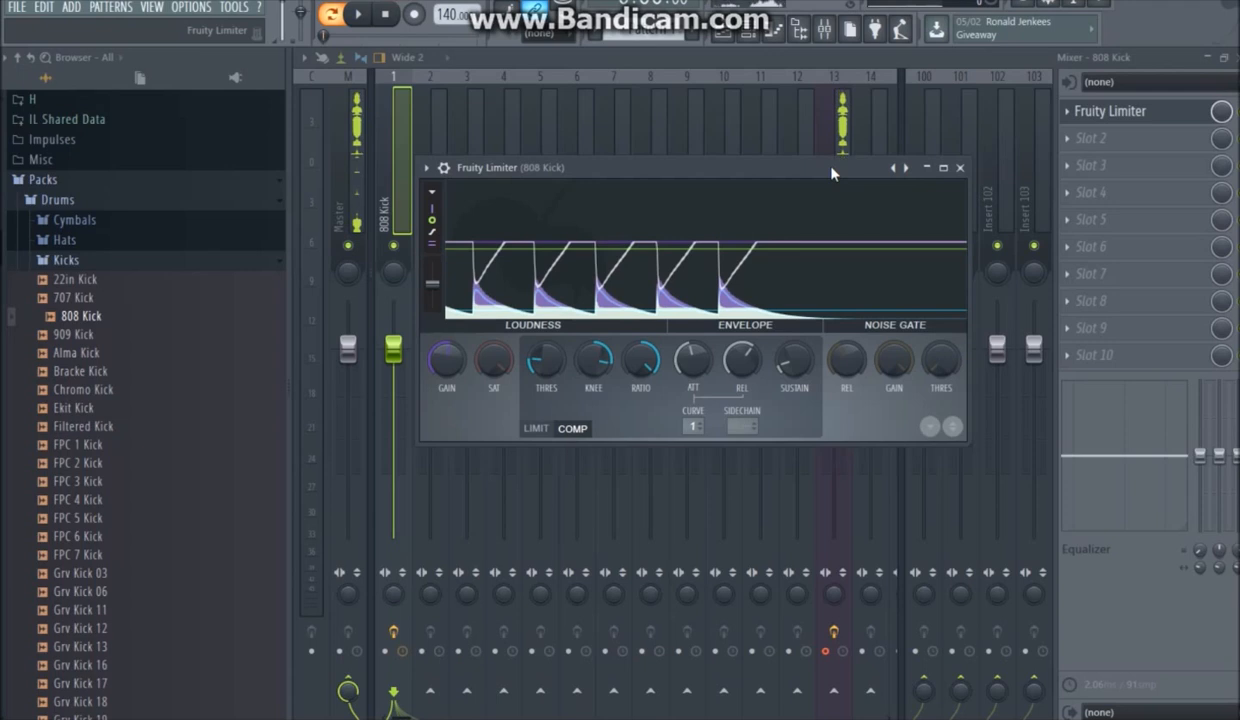